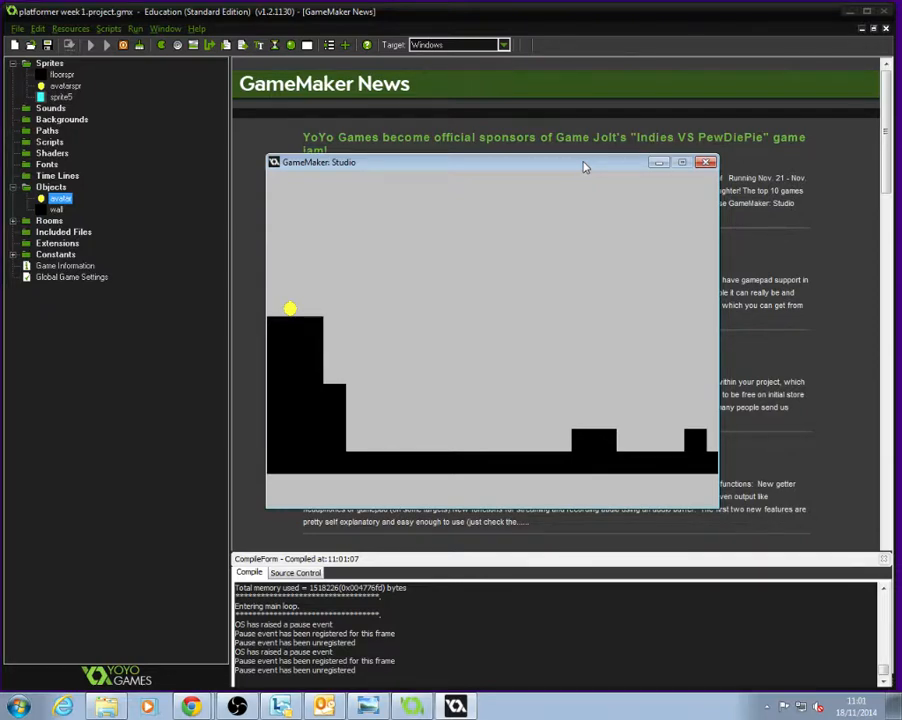
Playtest the platformer by running and jumping the yellow avatar across the black blocks, and close the game window.
key("Right")
key("Left")
key("Up")
key("Right")
key("Right")
key("Right")
key("Up")
key("Up")
key("Right")
key("Up")
key("Left")
key("Up")
key("Left")
key("Up")
key("Up")
key("Left")
left_click(707, 162)
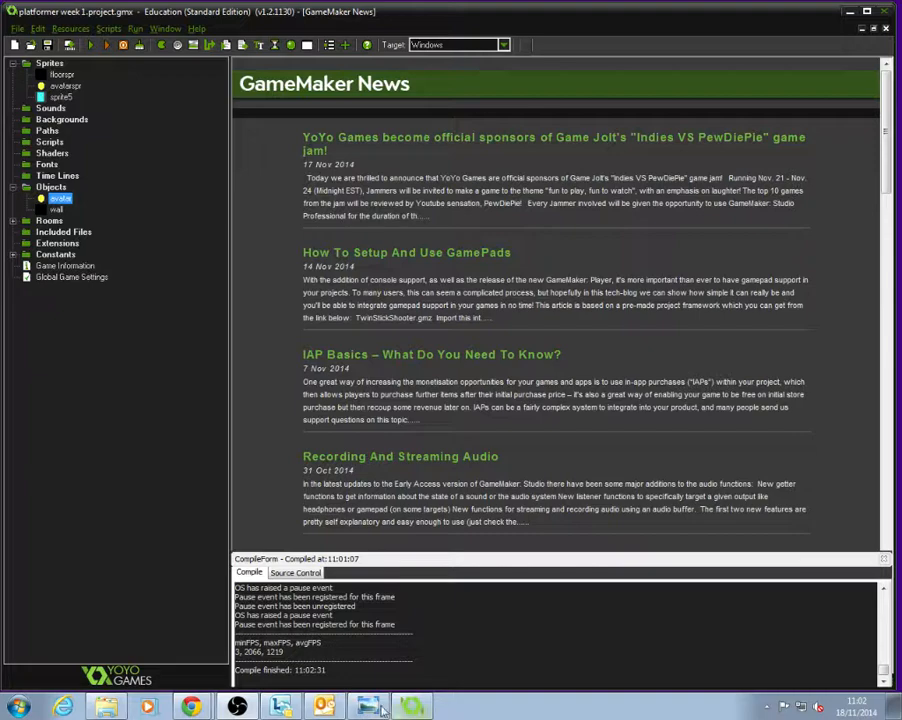
View the spritesheet (1) image enlarged in Windows Photo Viewer and close it.
left_click(378, 708)
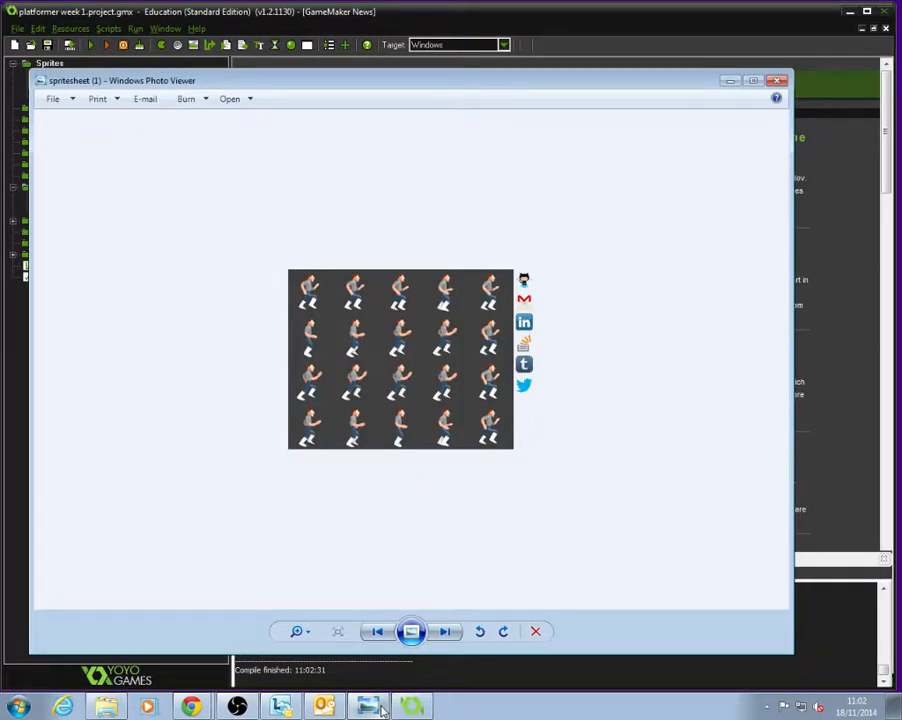
left_click(310, 633)
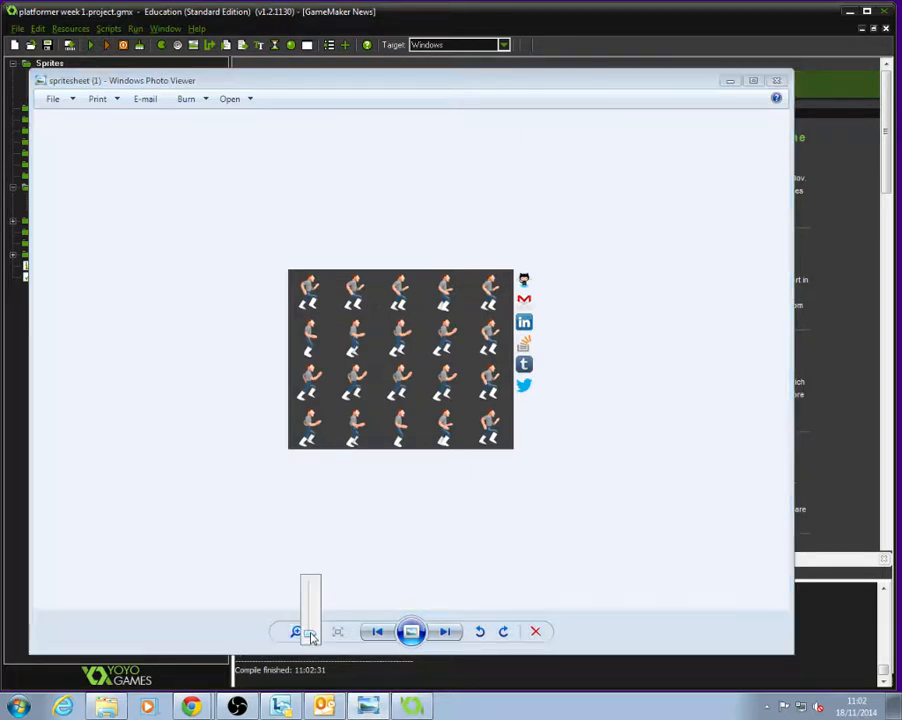
mouse_move(310, 624)
left_mouse_down()
mouse_move(306, 586)
mouse_move(306, 600)
left_mouse_up()
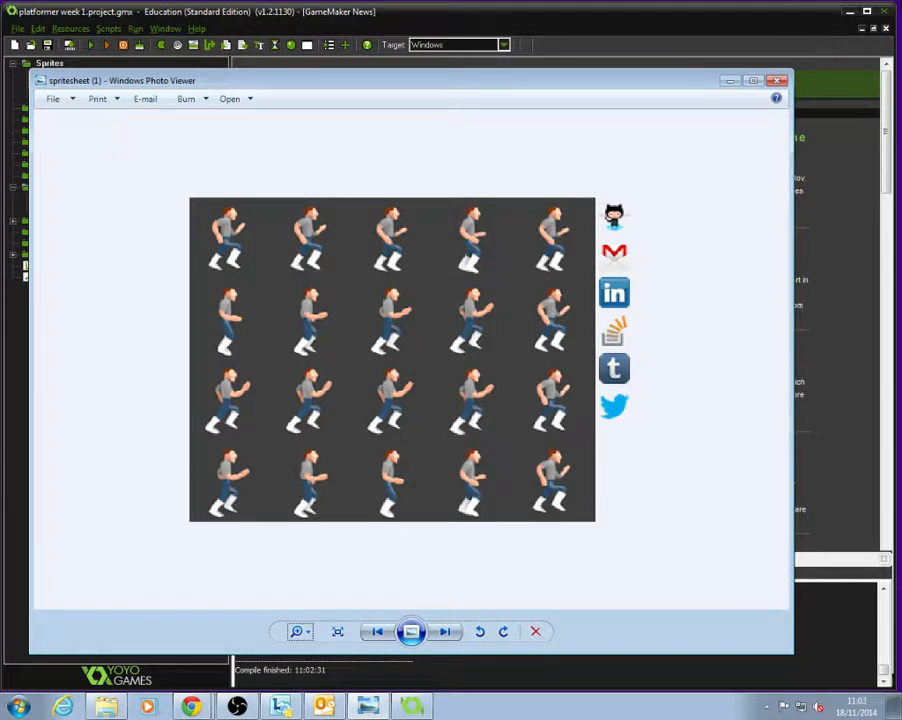
left_click(778, 80)
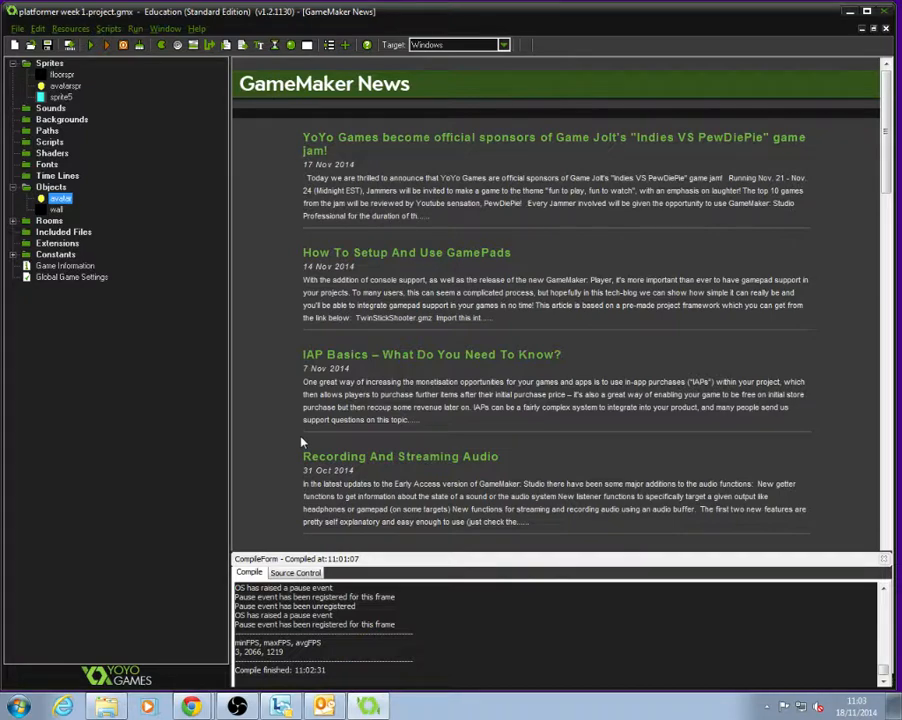
Bring up the Stitches page in Chrome, and inspect frame 0001 from the test dummy folder enlarged in Windows Photo Viewer.
left_click(184, 711)
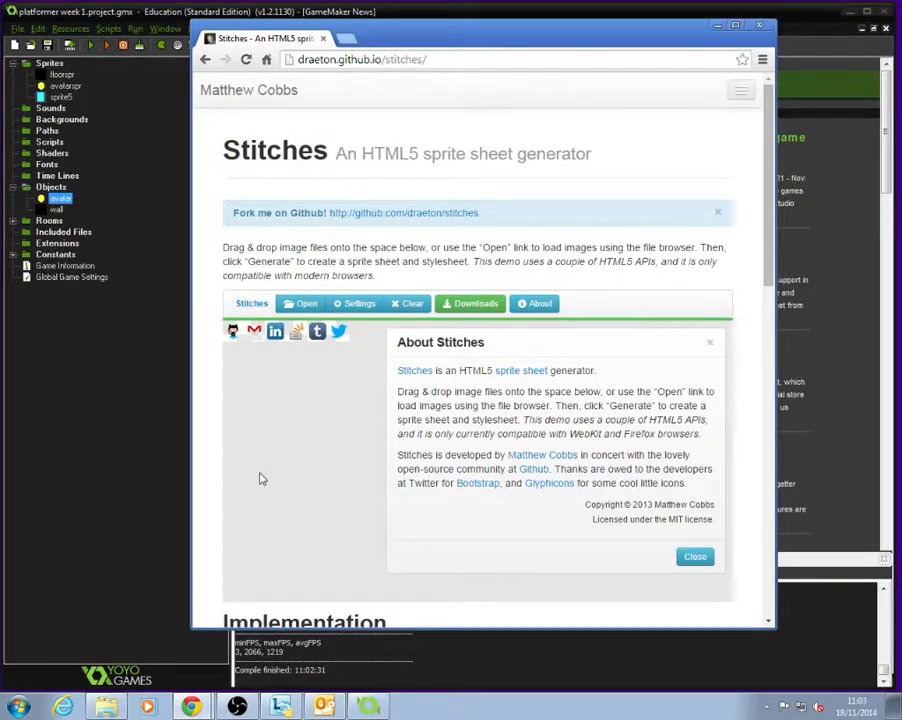
left_click(110, 709)
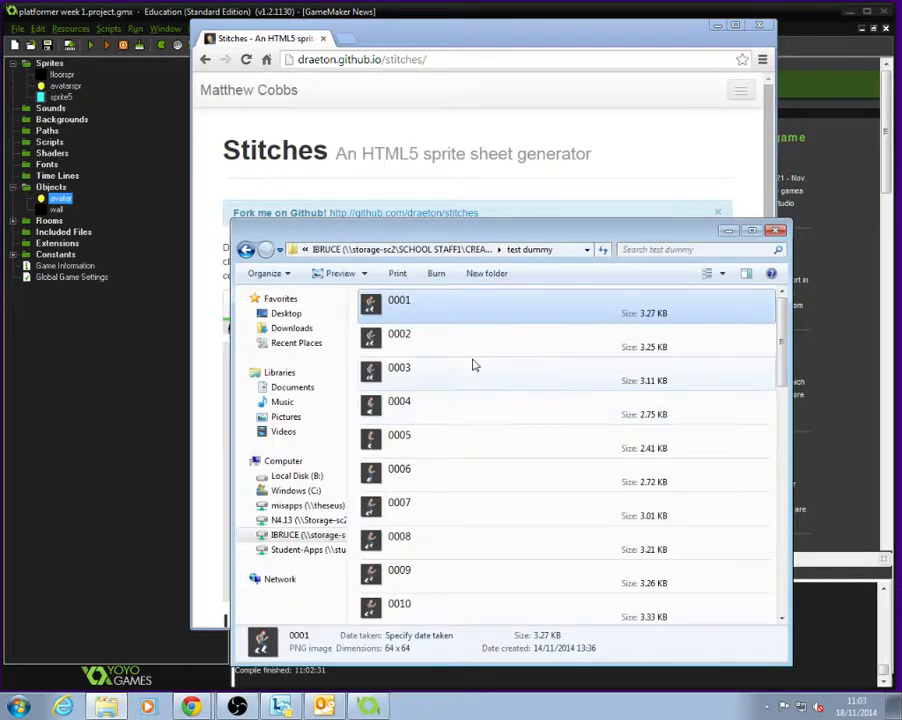
double_click(432, 308)
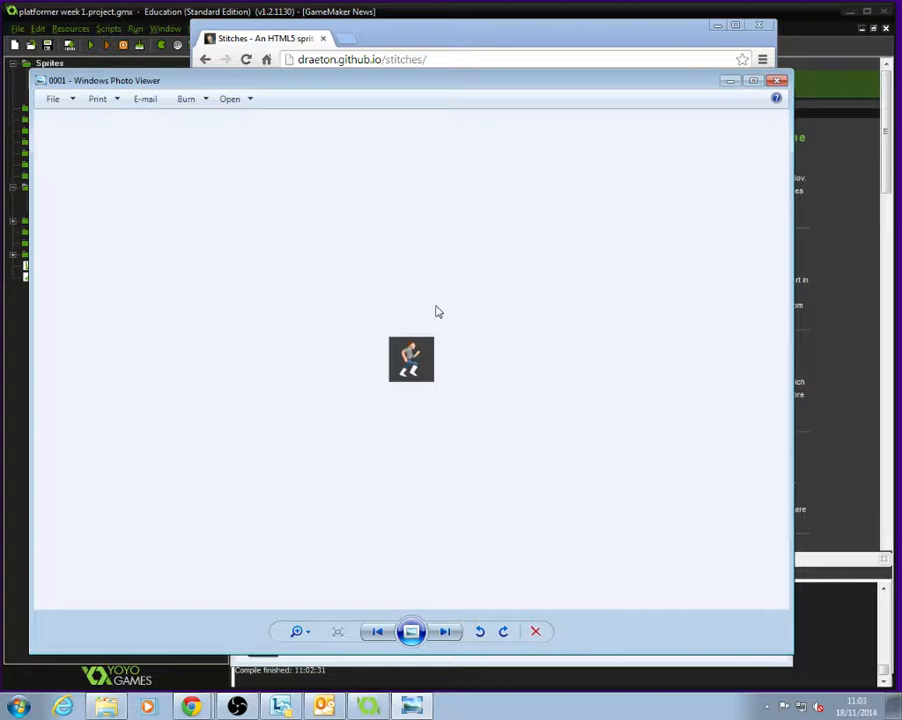
left_click(307, 634)
left_click_drag(308, 635, 306, 612)
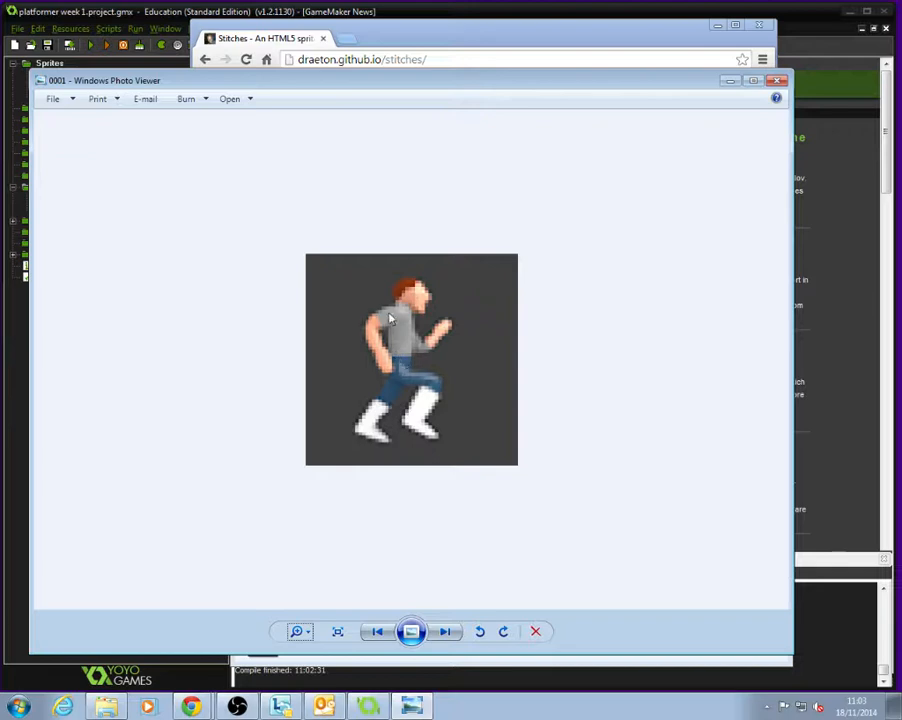
left_click(776, 80)
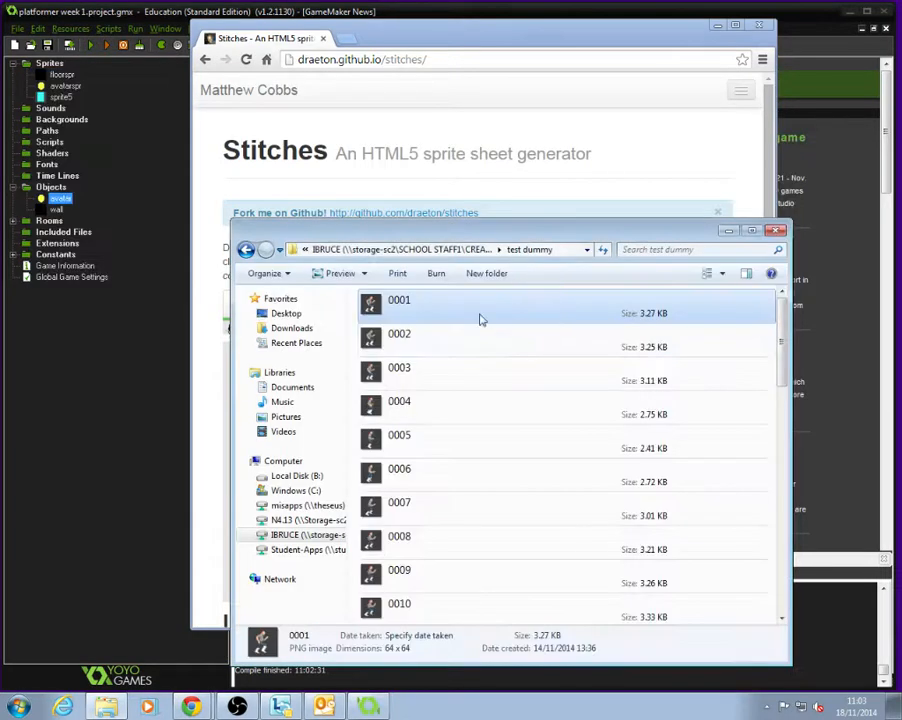
Examine frames 0002 and 0003 enlarged, and look through the rest of the images in the test dummy folder.
double_click(463, 333)
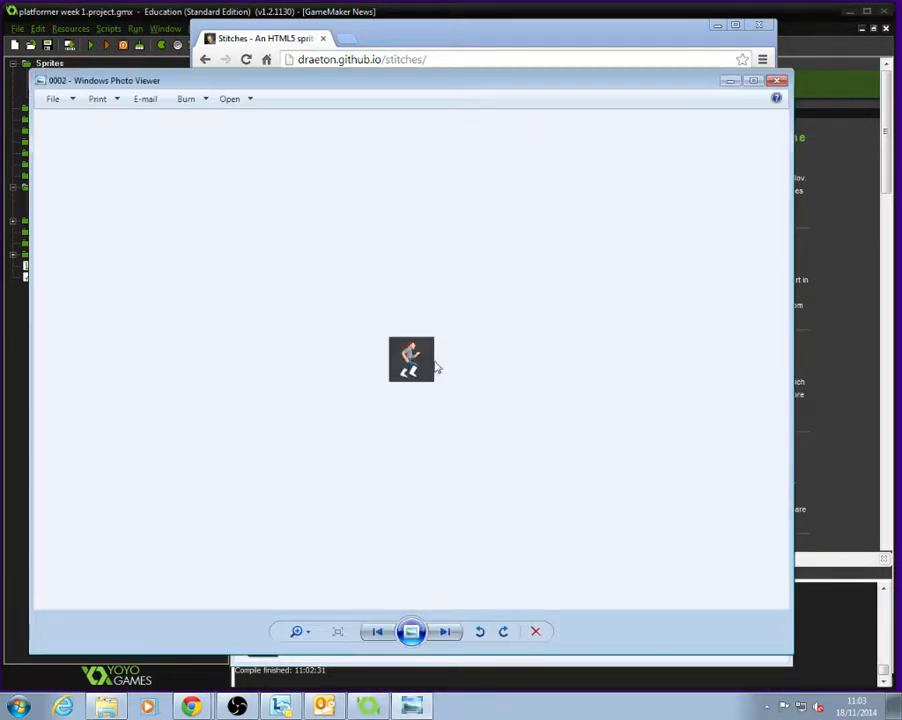
scroll(436, 368, "up", 3)
left_click(776, 80)
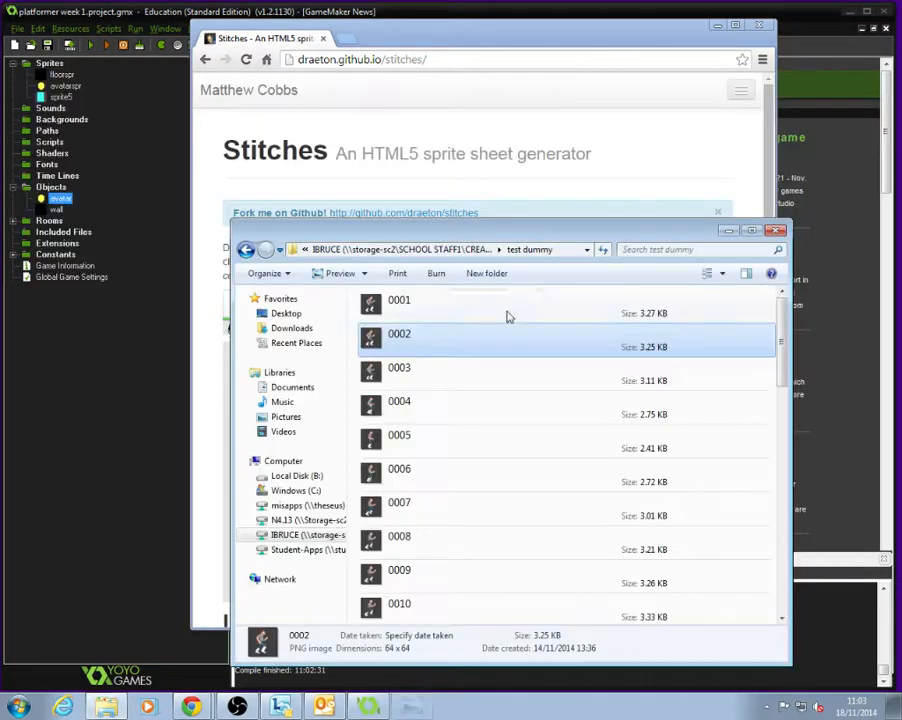
double_click(500, 372)
scroll(412, 360, "up", 3)
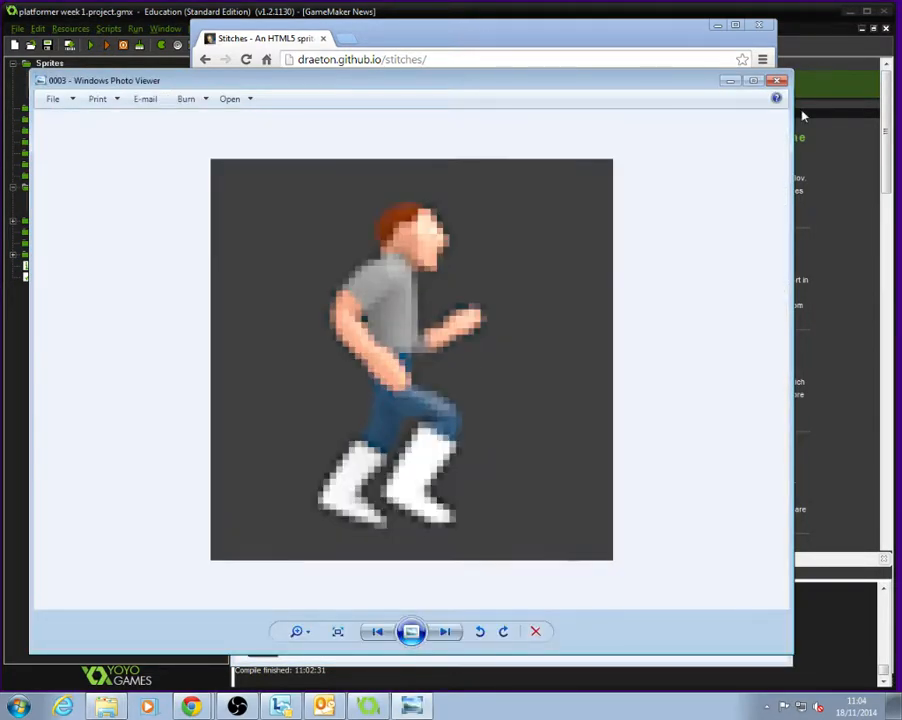
left_click(776, 80)
scroll(590, 347, "down", 20)
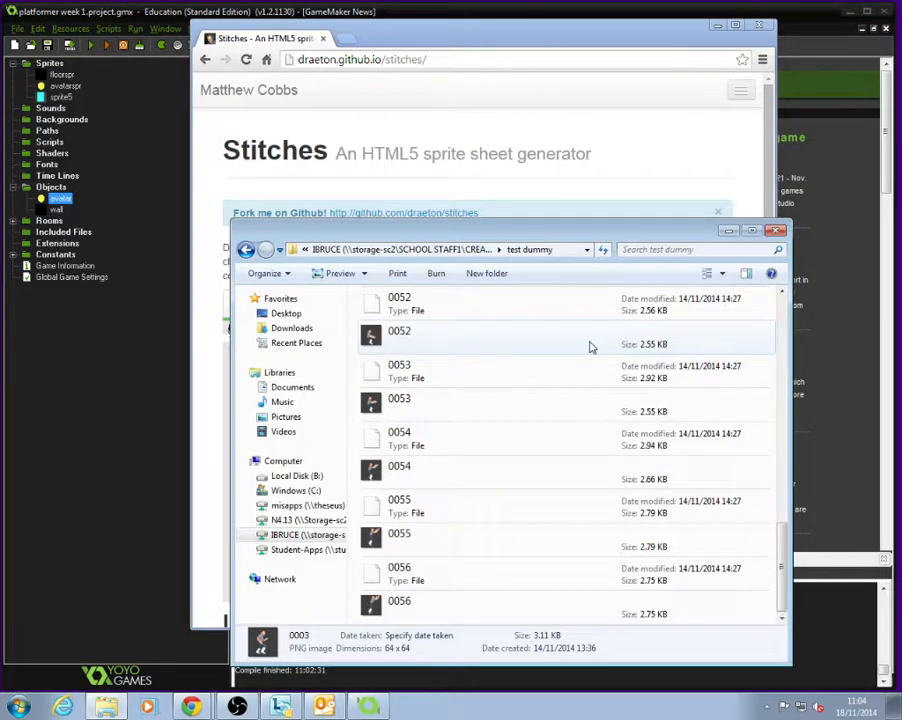
scroll(590, 347, "up", 5)
scroll(590, 347, "down", 5)
scroll(592, 347, "up", 10)
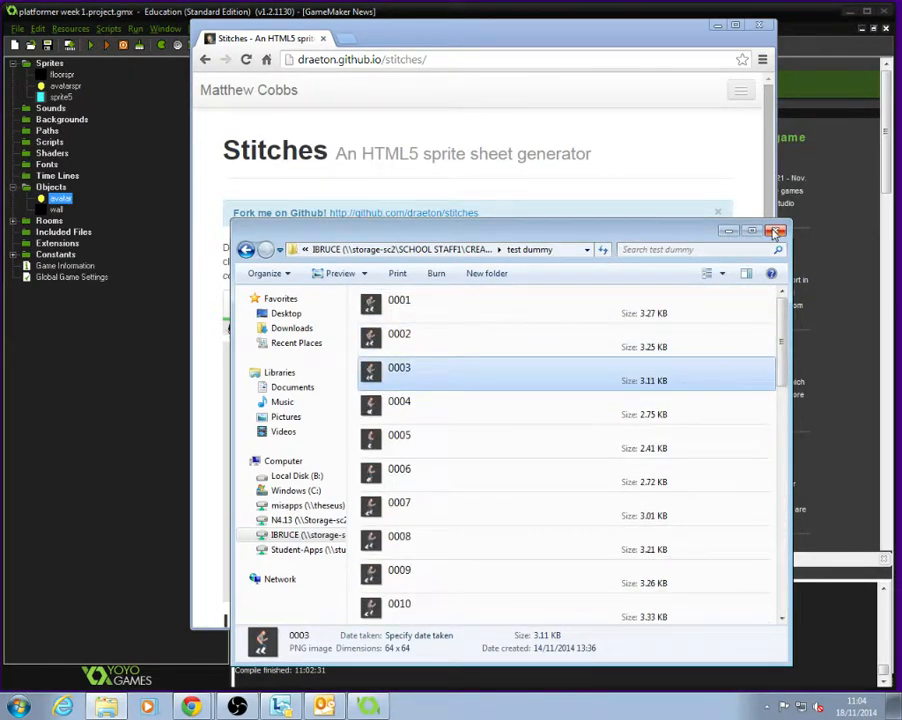
Return to Stitches, start opening images, and browse to the test dummy folder with its files shown in Content view.
left_click(648, 172)
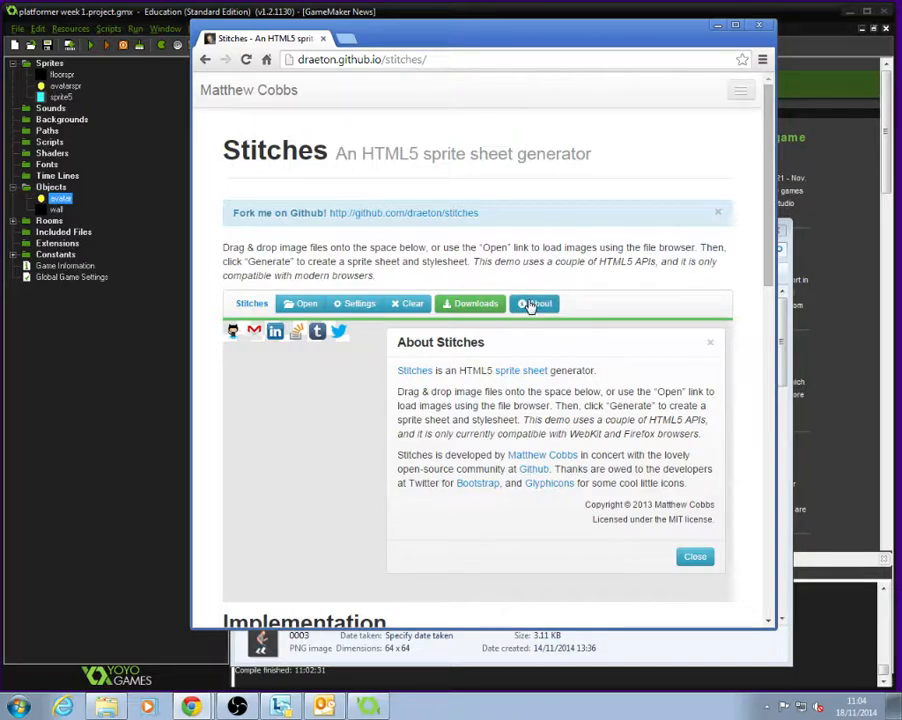
left_click(303, 304)
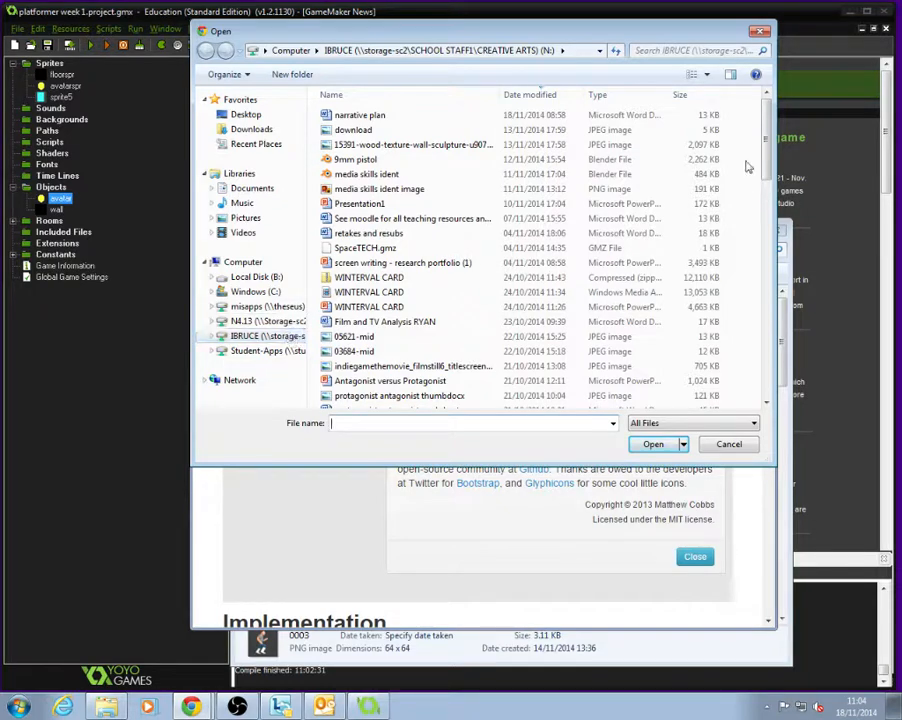
scroll(761, 150, "down", 10)
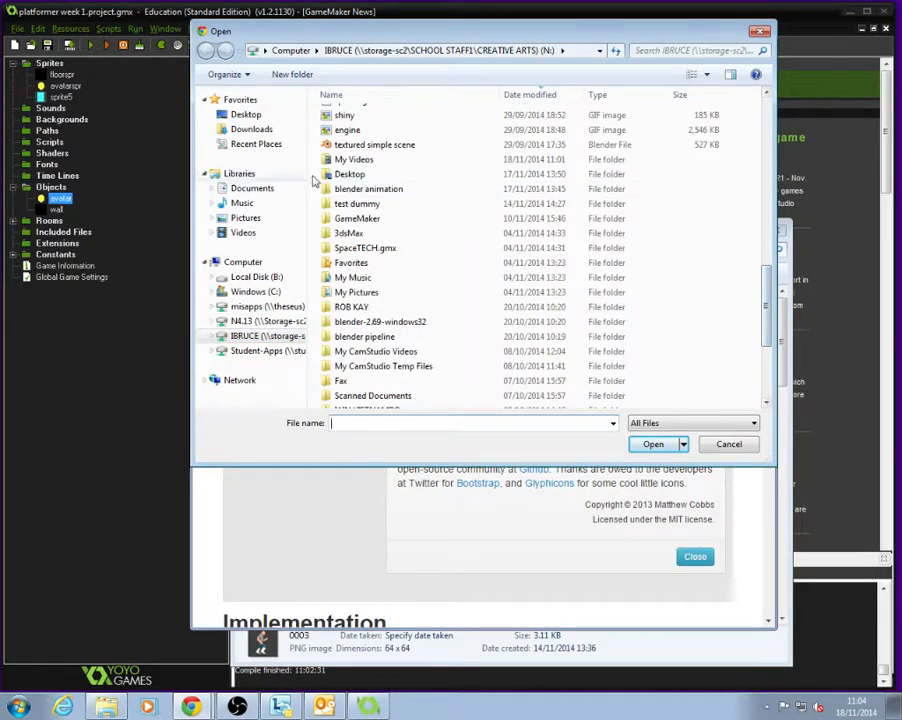
double_click(379, 203)
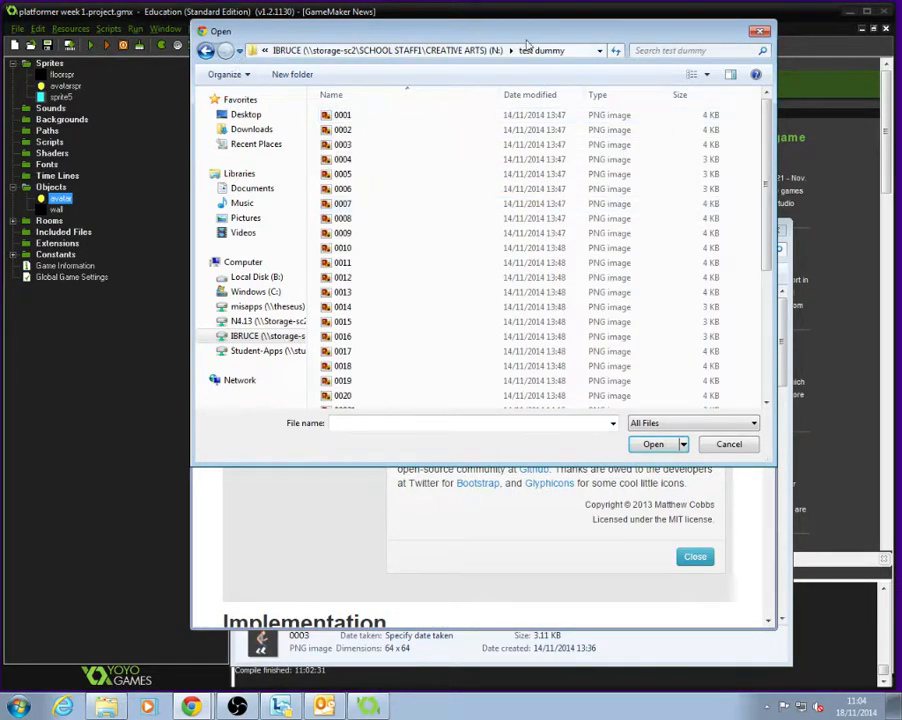
left_click(705, 76)
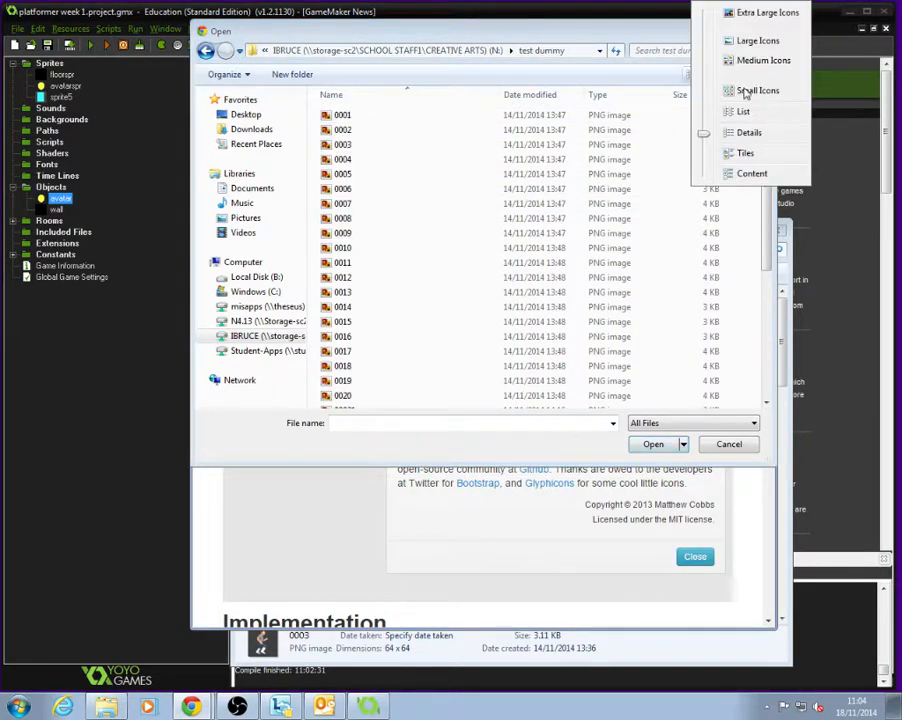
left_click(752, 174)
Load images 0001 through 00021 into the sprite sheet and close the About Stitches information.
left_click(459, 114)
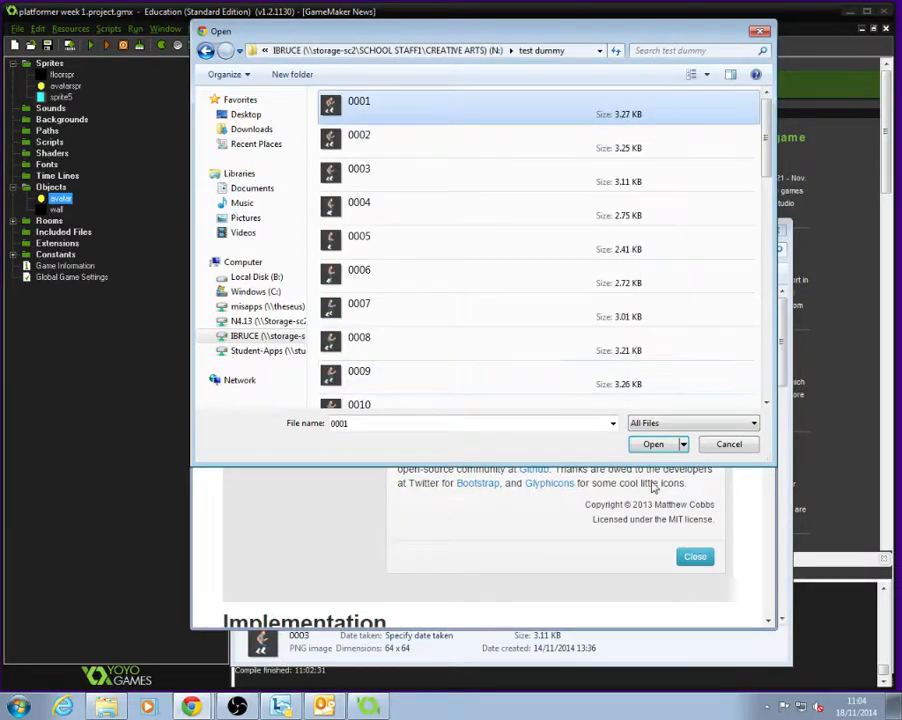
scroll(465, 360, "down", 3)
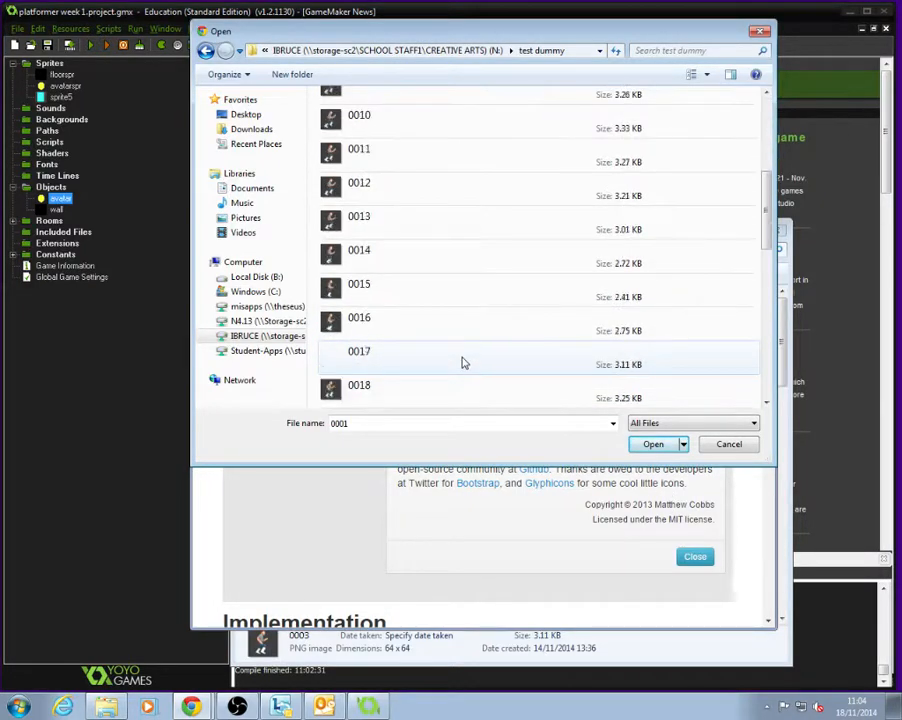
scroll(450, 330, "down", 2)
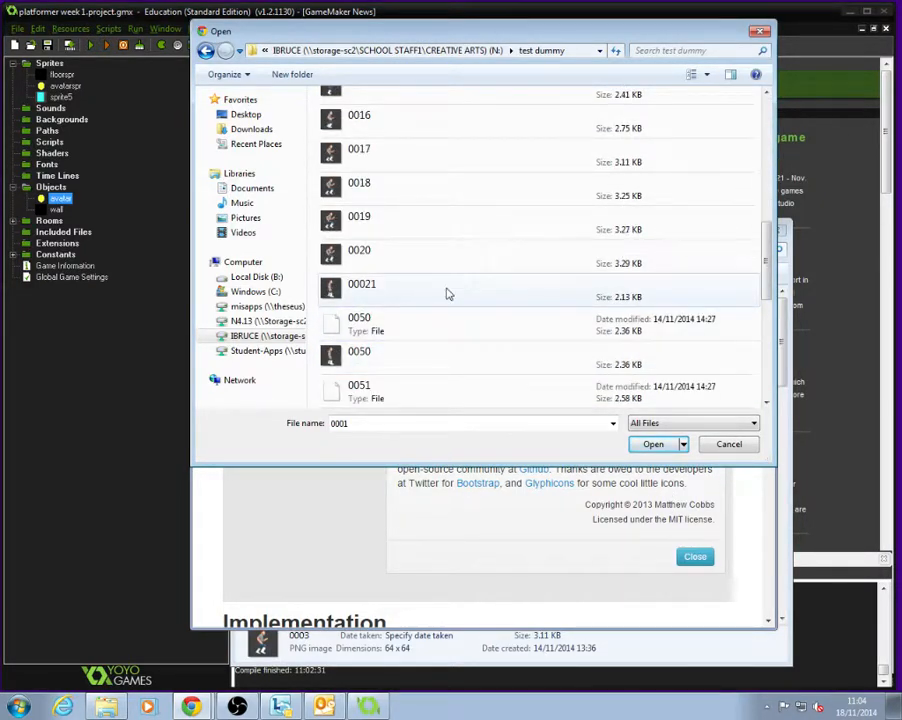
left_click(447, 291, "shift")
left_click(653, 445)
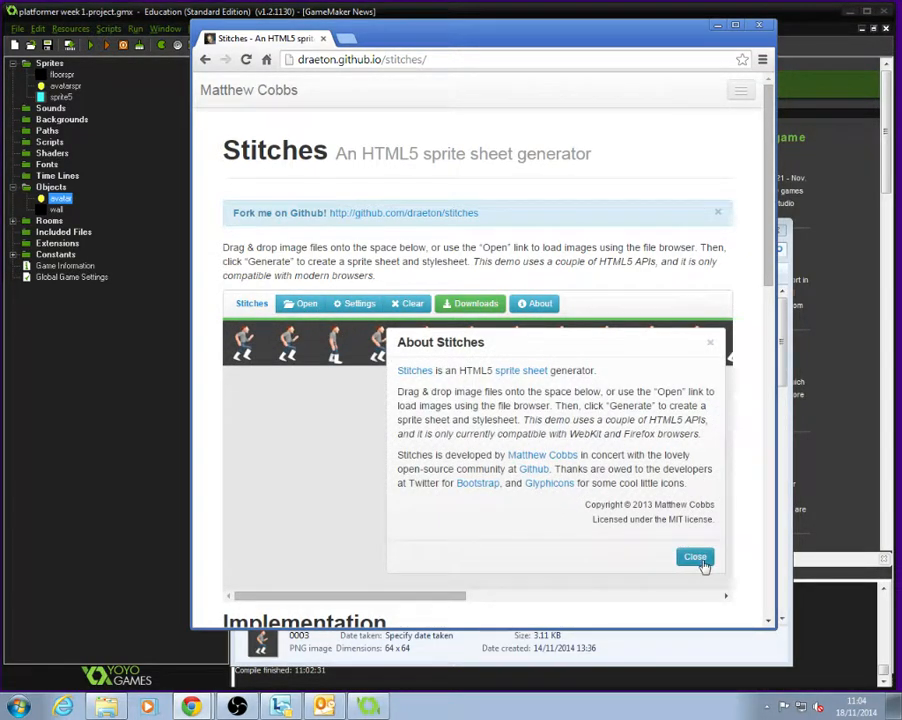
left_click(698, 558)
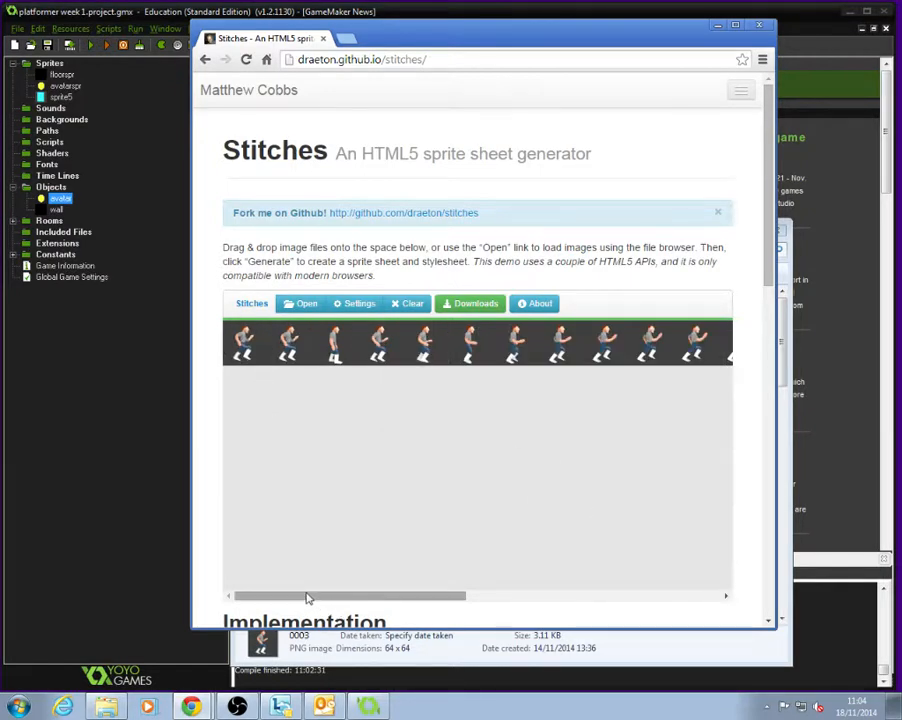
Try the Vertical and Compact layouts in the sprite sheet settings and return the layout to Horizontal.
left_click_drag(308, 594, 242, 596)
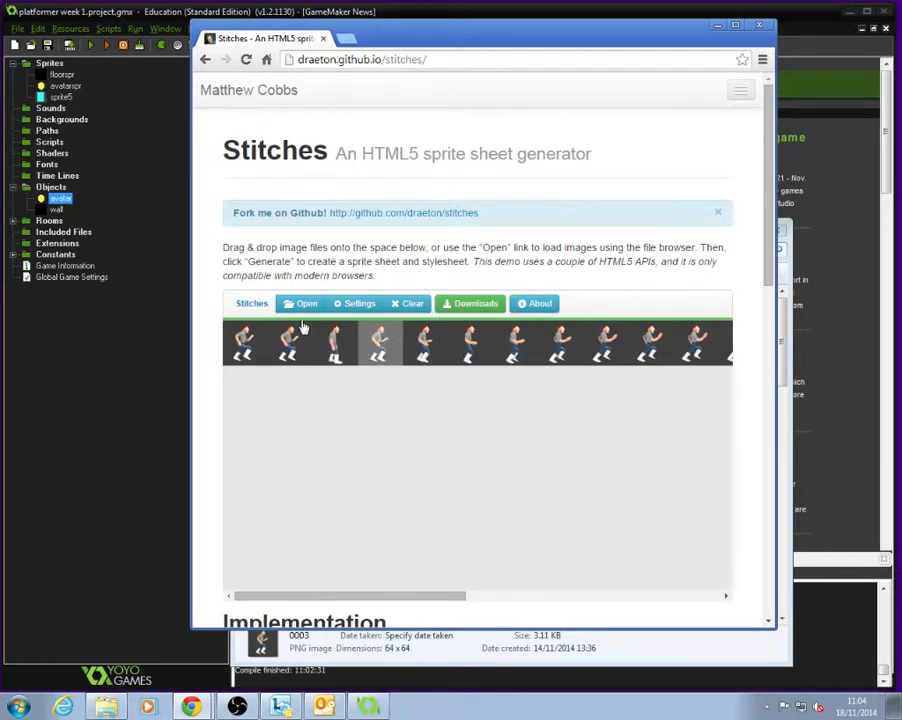
left_click(356, 303)
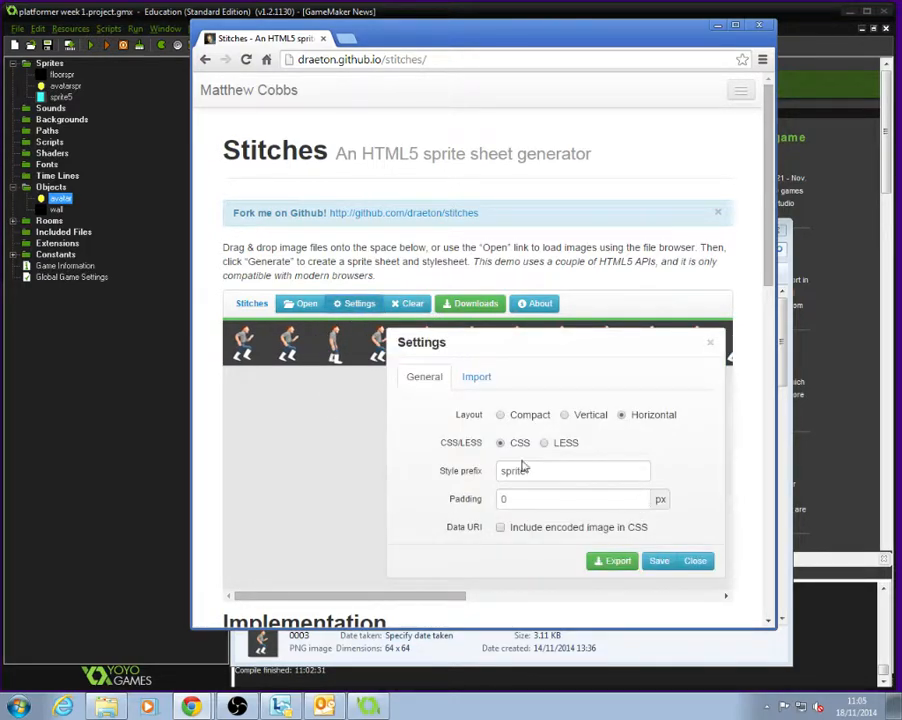
left_click(586, 418)
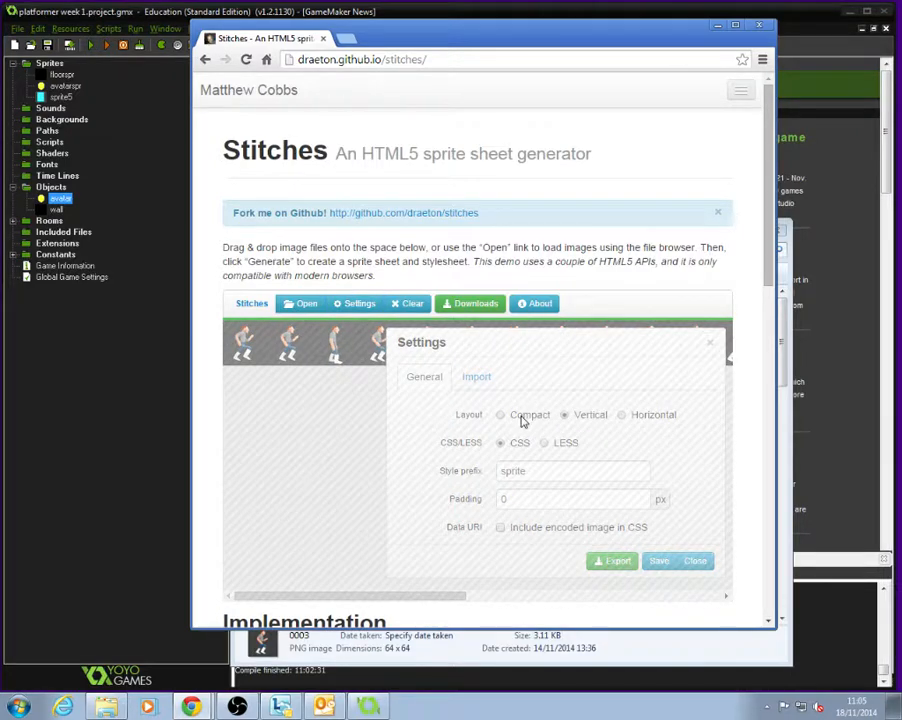
left_click(522, 422)
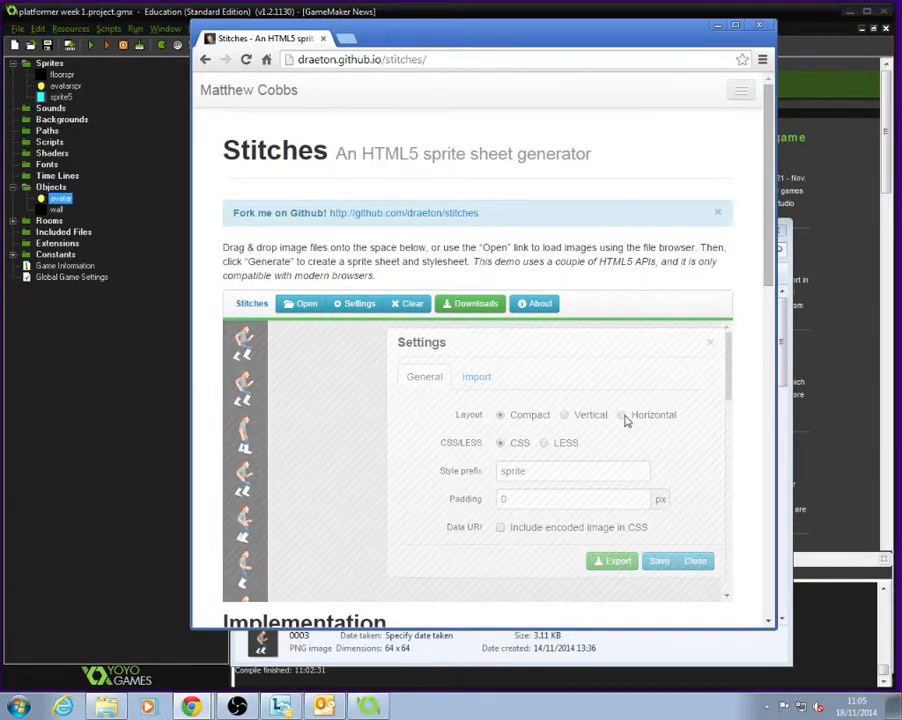
left_click(623, 416)
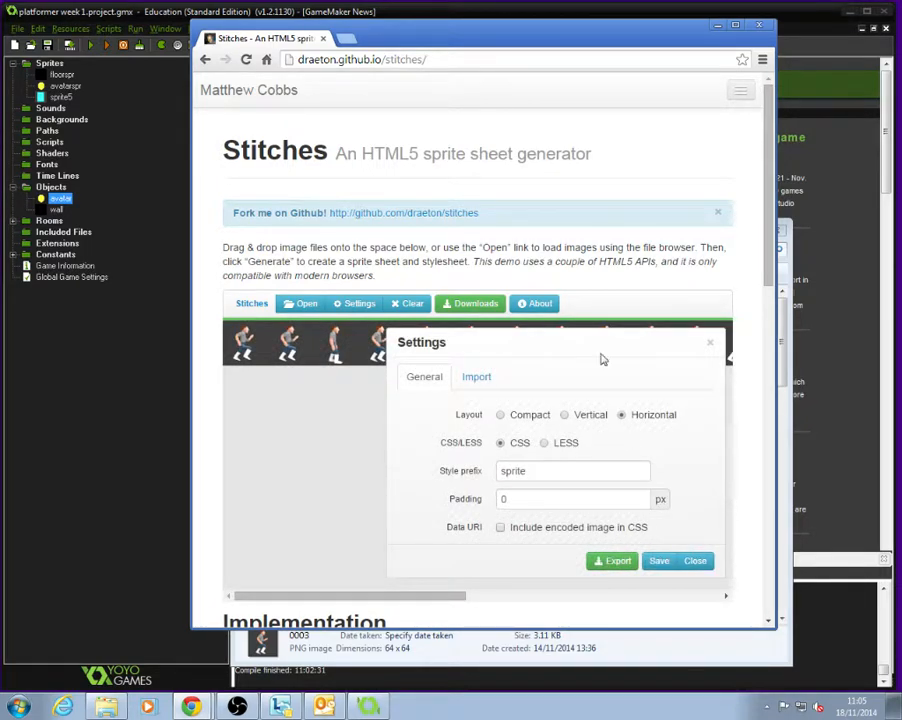
Maximize the browser window, try a padding of 2 px between the frames, and set the padding back to 0 px.
left_click(734, 26)
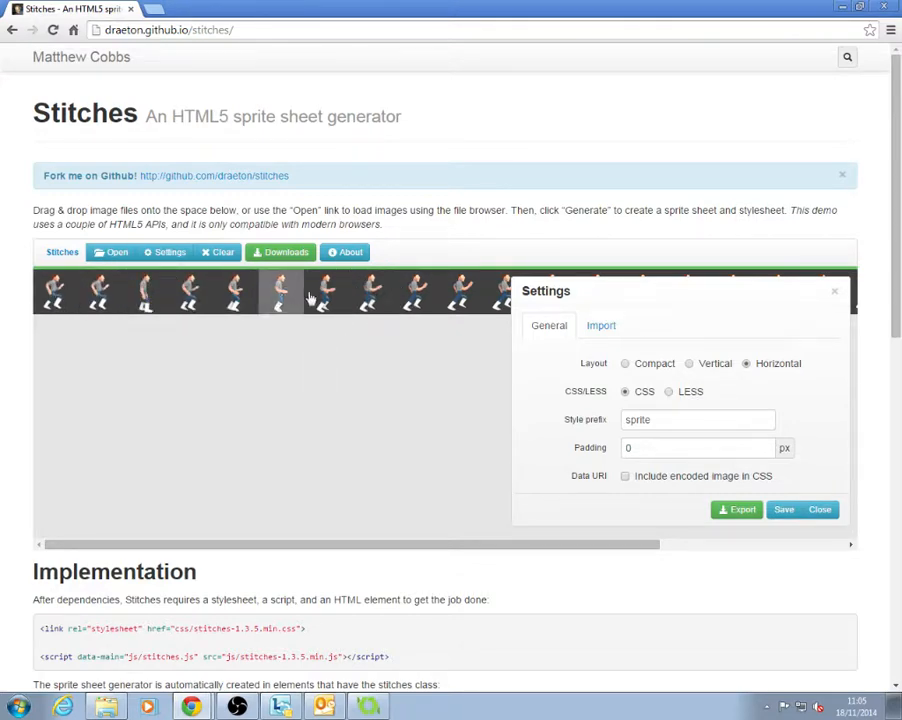
left_click(766, 444)
left_click(766, 445)
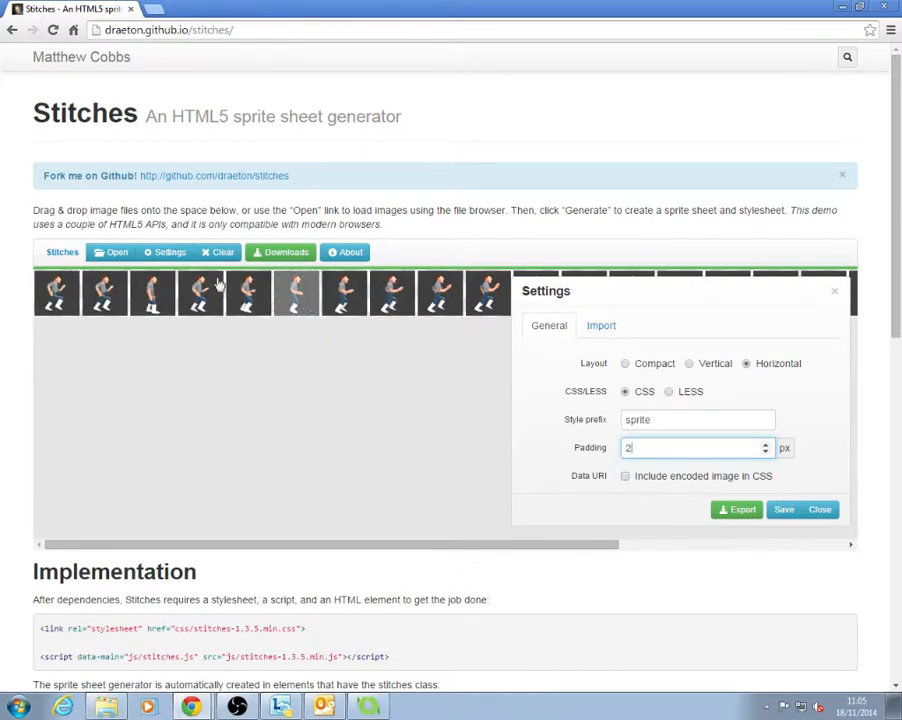
left_click(767, 452)
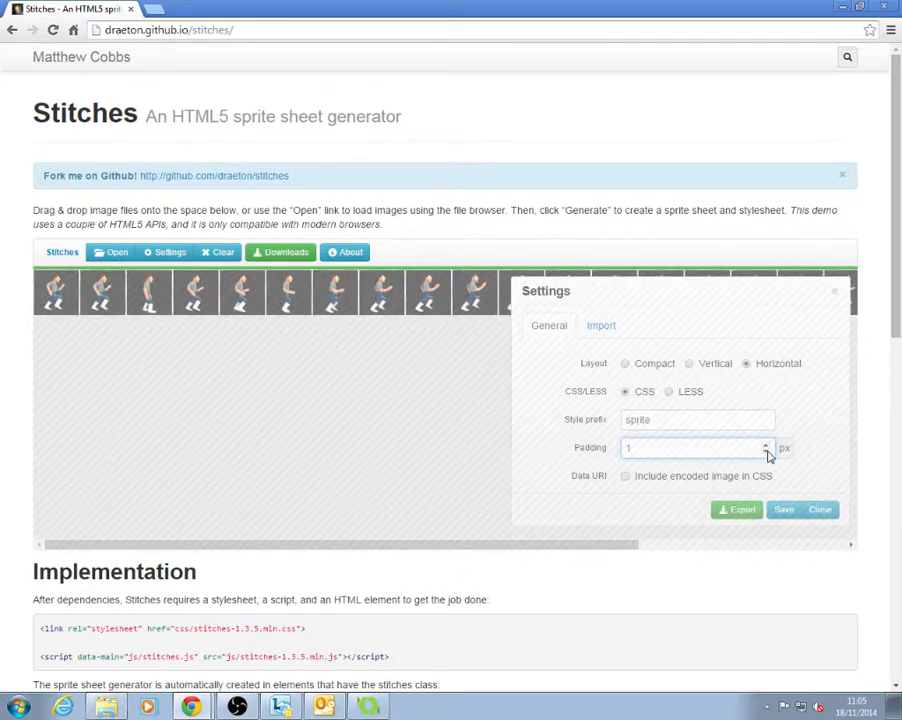
left_click(766, 452)
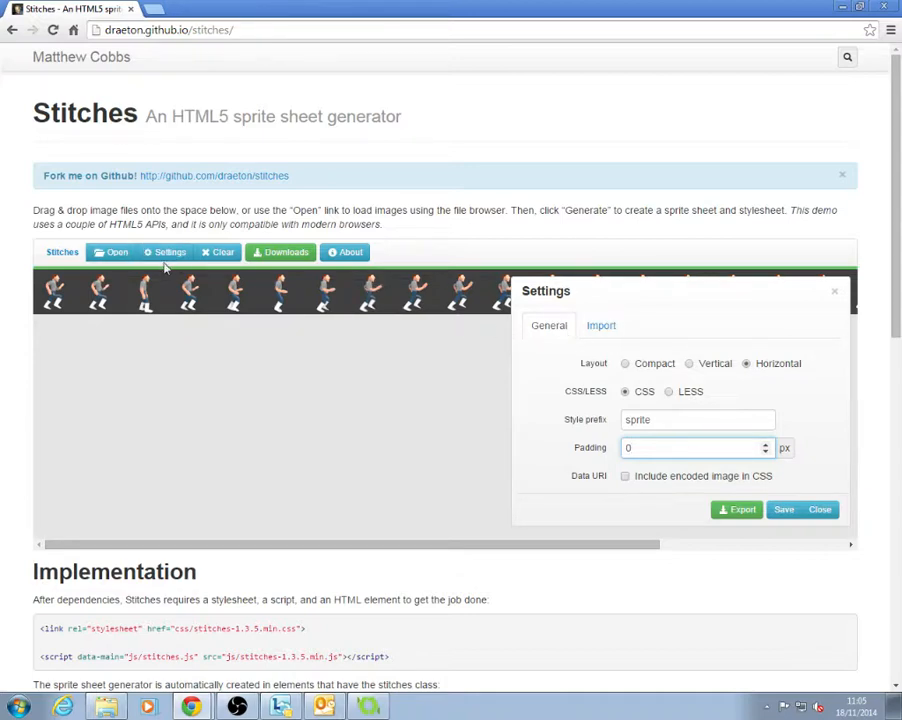
left_click_drag(636, 449, 618, 453)
left_click(635, 448)
Close the sprite sheet settings and delete the standing frame 00021 from the running sequence.
left_click(149, 303)
right_click(146, 302)
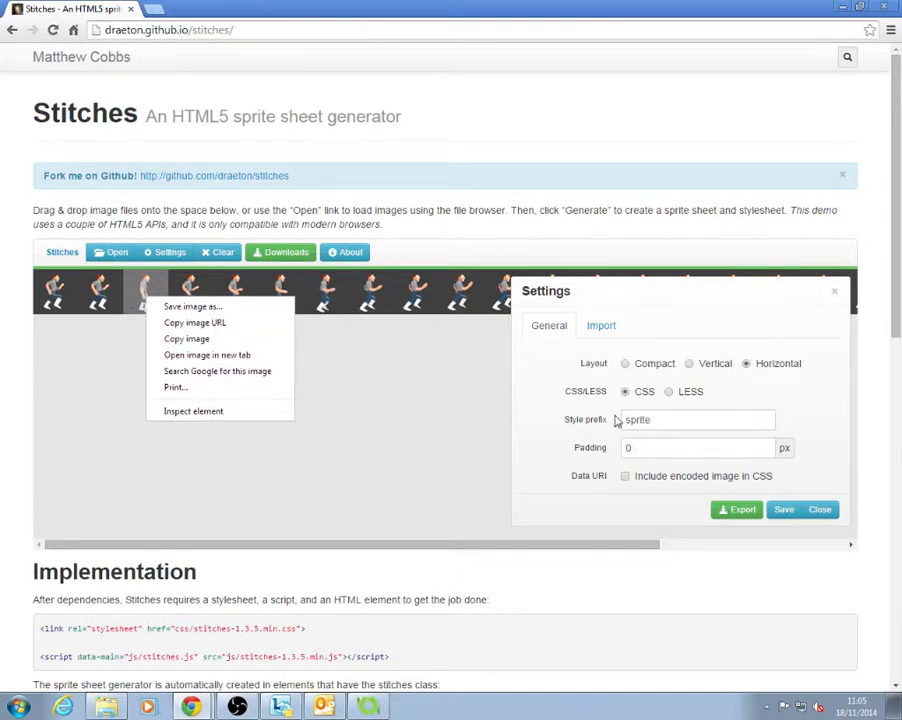
left_click(819, 510)
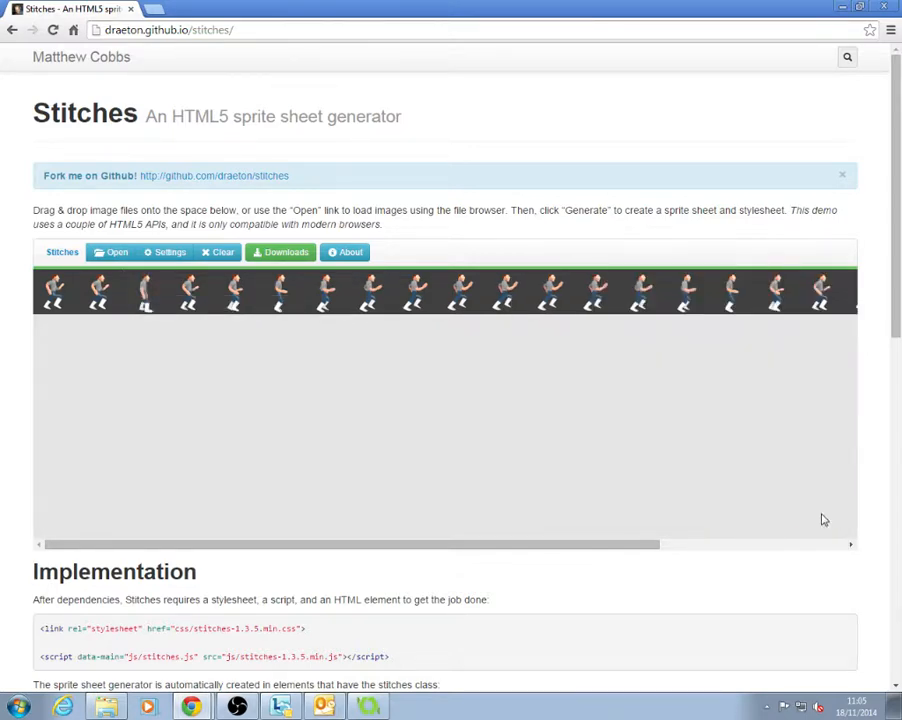
left_click_drag(143, 302, 174, 368)
left_click(142, 282)
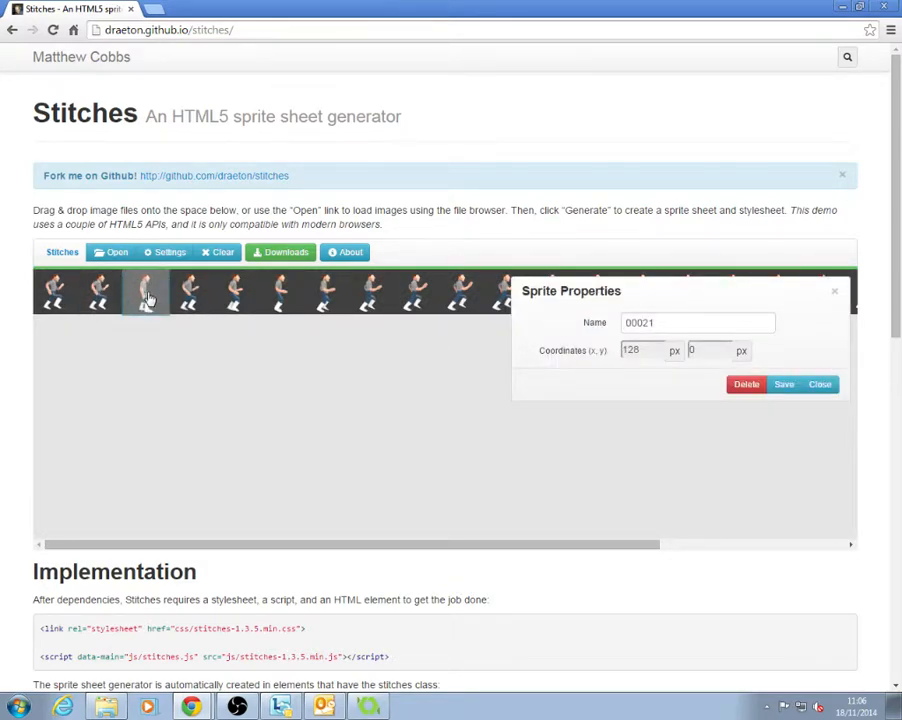
left_click(744, 386)
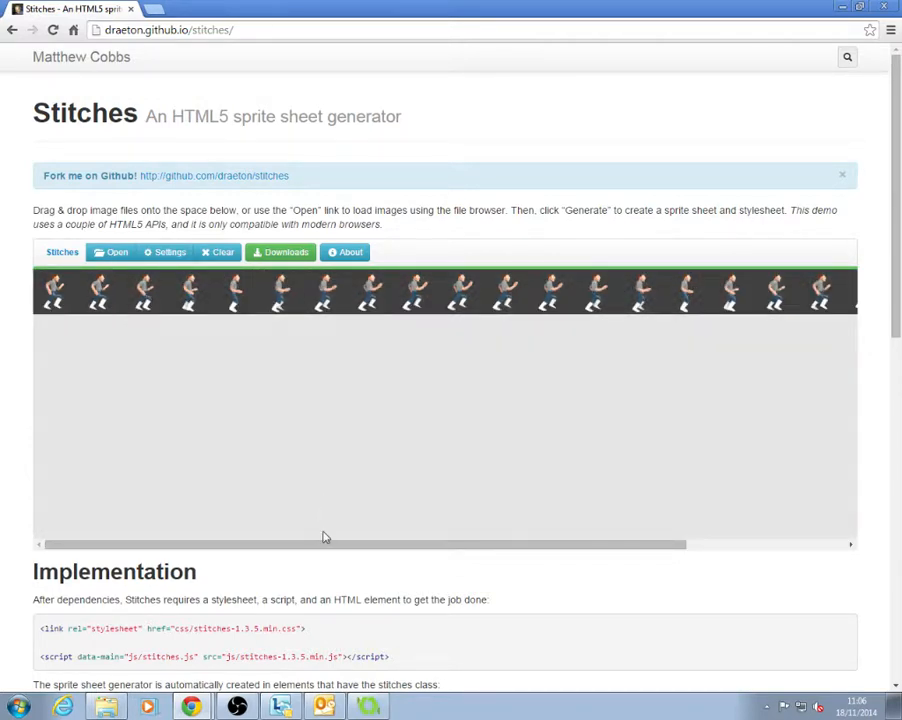
Check the remaining frames along the strip and download the spritesheet as a PNG.
left_click_drag(332, 544, 527, 546)
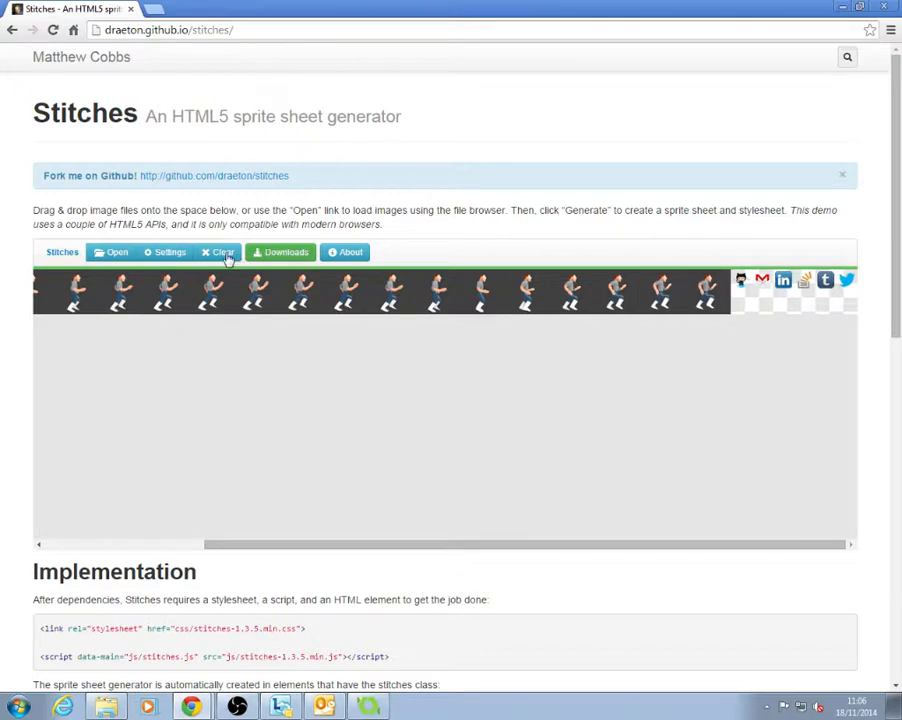
left_click(282, 255)
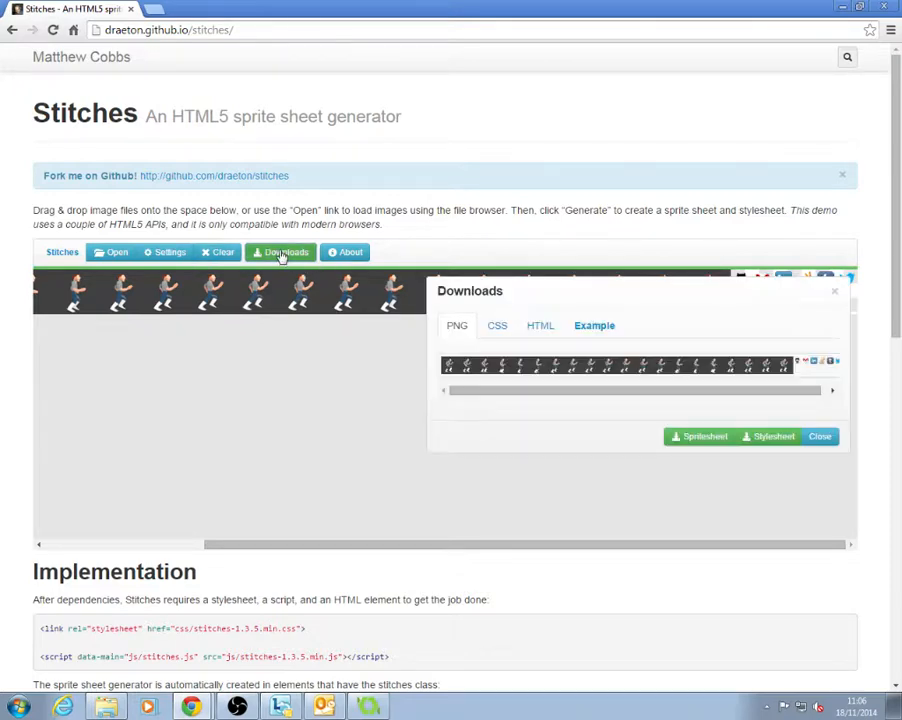
left_click(707, 437)
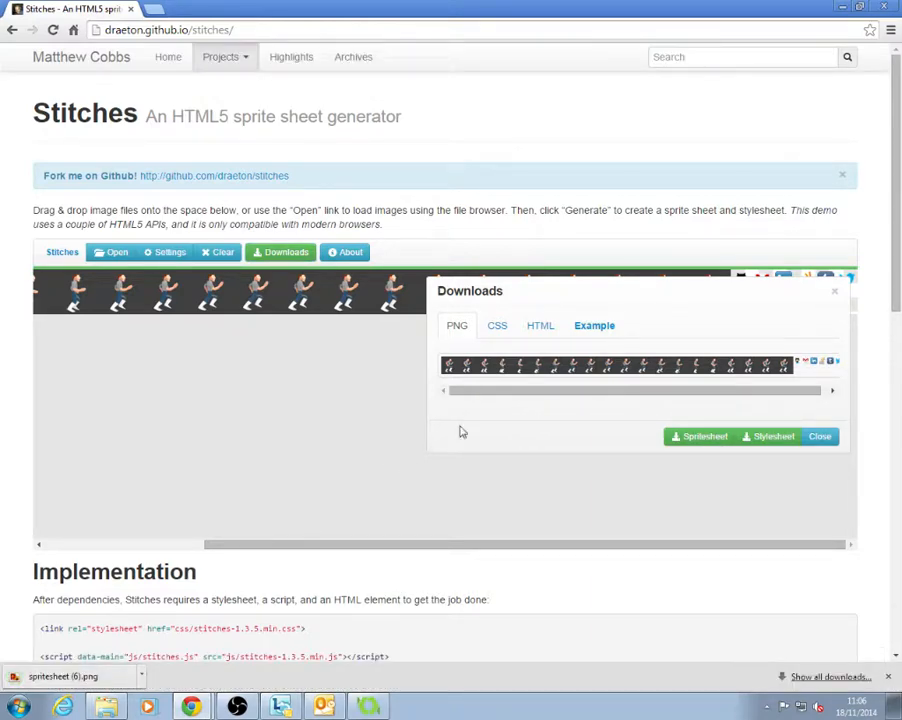
left_click(820, 437)
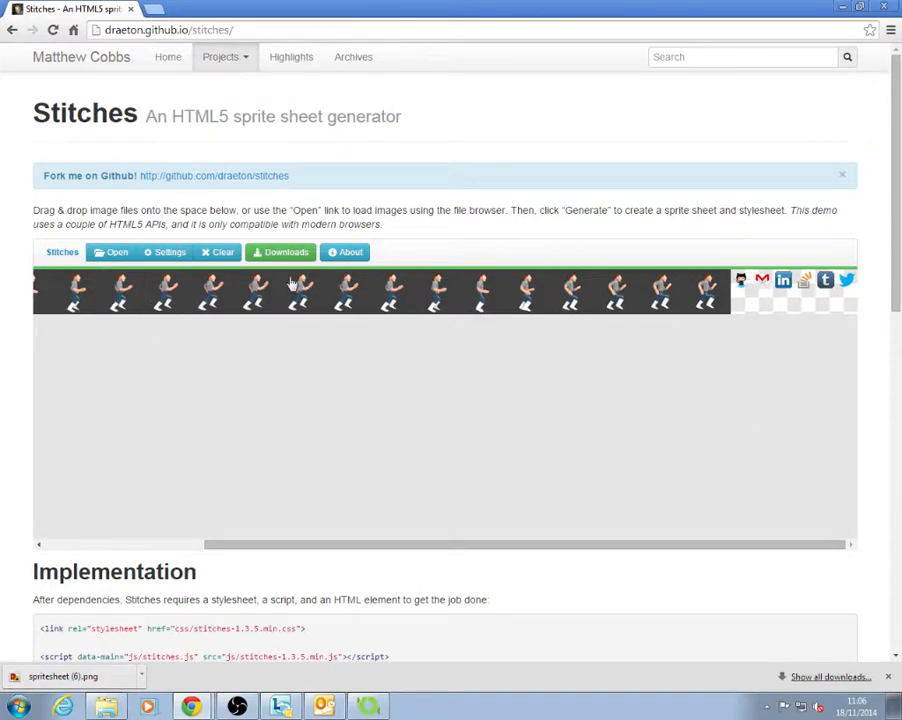
Switch to GameMaker, create a new sprite in the platformer project, and open it in the sprite editor.
left_click(376, 709)
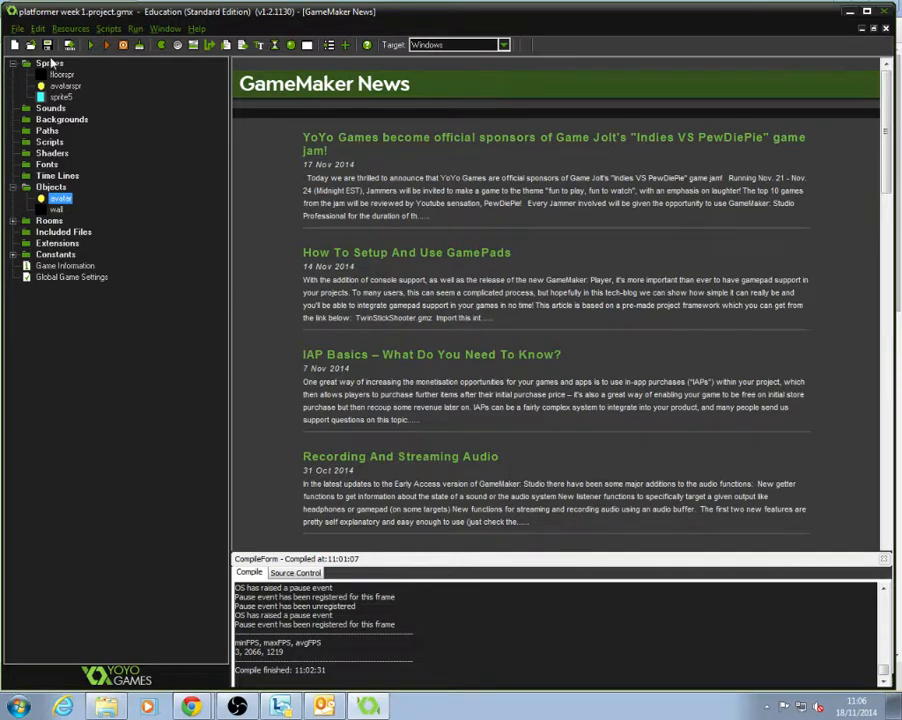
left_click(48, 63)
right_click(46, 63)
left_click(50, 73)
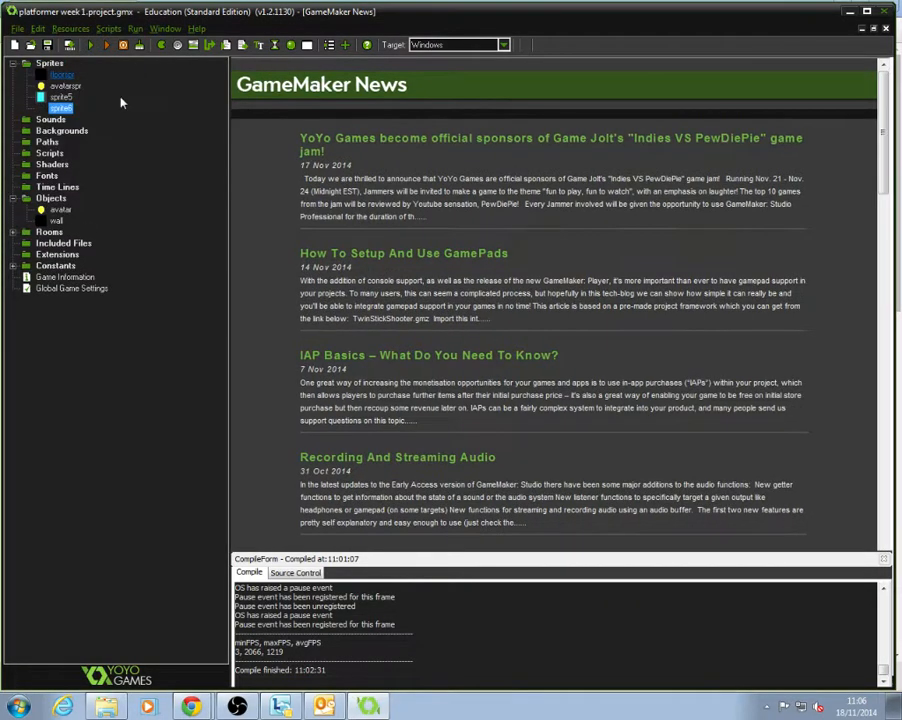
left_click(290, 116)
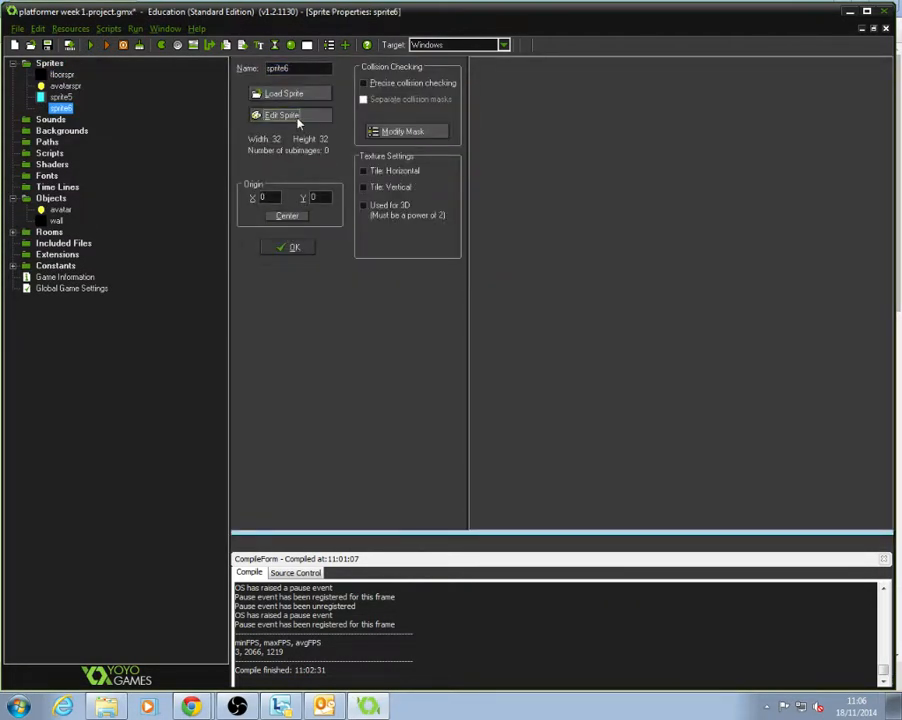
Start creating the sprite from the strip file spritesheet (5) in Downloads, with Remove Background enabled.
left_click(228, 131)
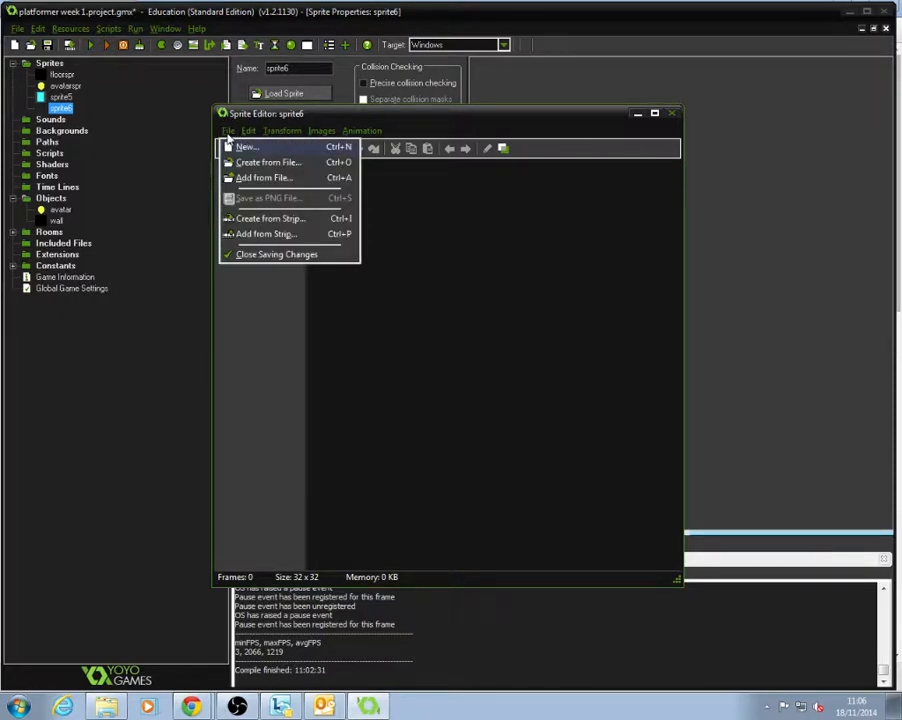
left_click(329, 219)
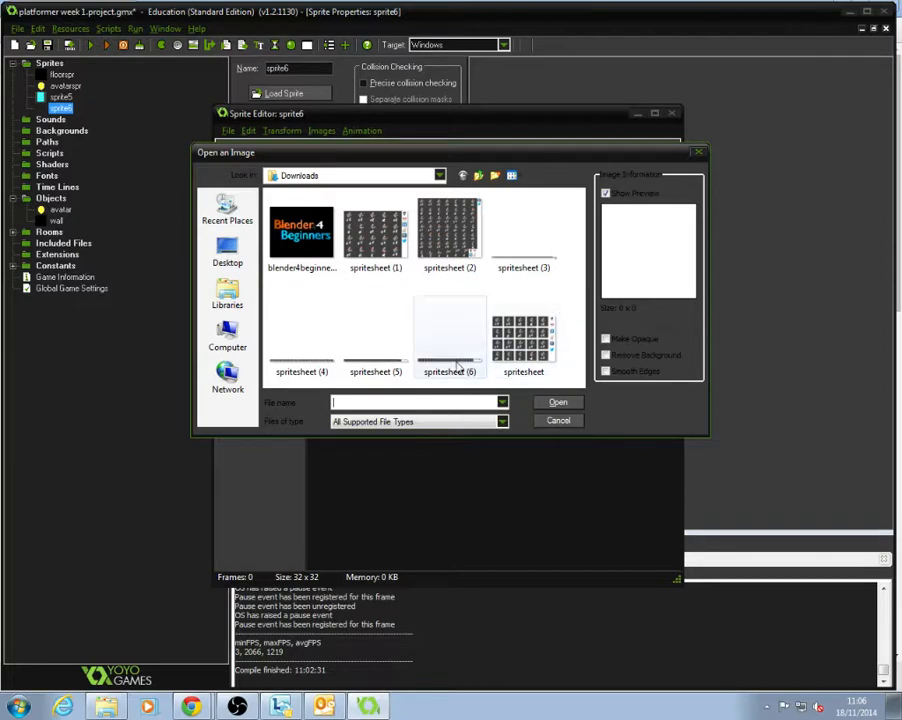
left_click(383, 368)
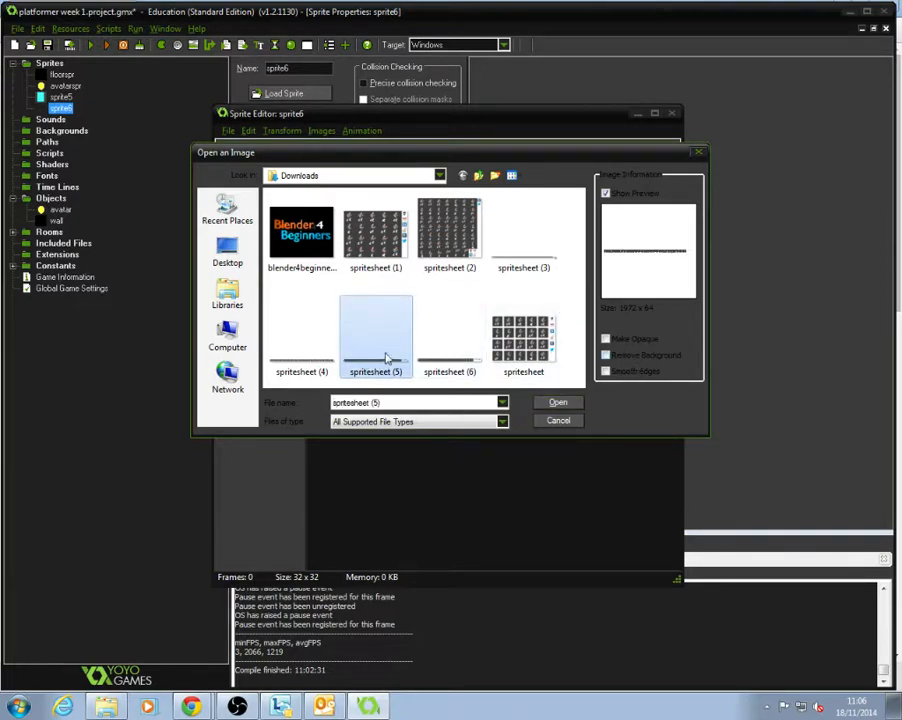
left_click(605, 357)
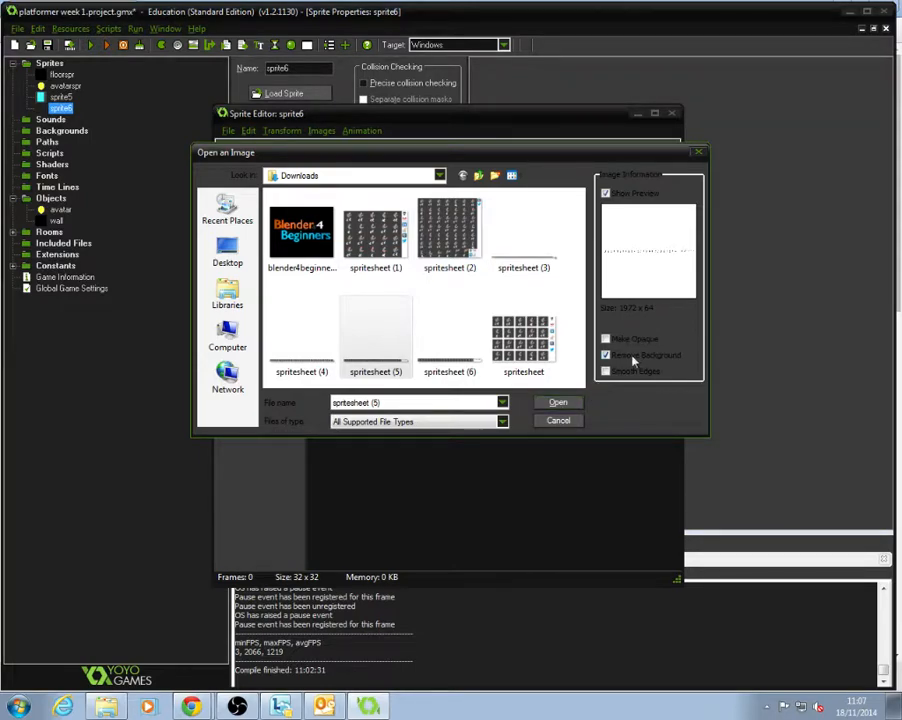
left_click(558, 402)
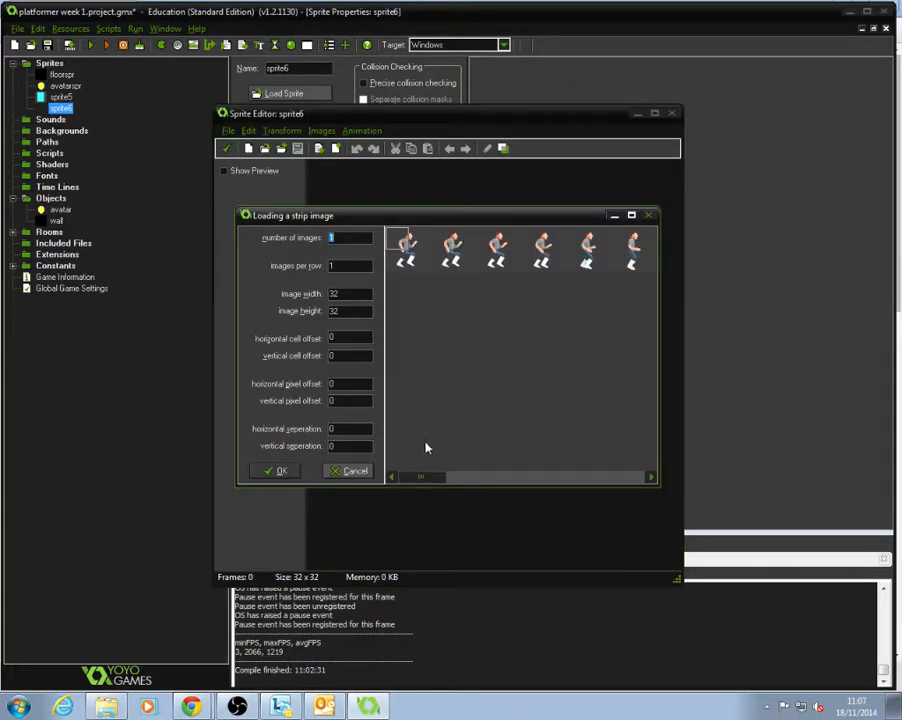
Set the strip to 30 images with 30 per row, and the image width and height to 64.
mouse_move(427, 483)
left_mouse_down()
mouse_move(624, 479)
mouse_move(396, 479)
mouse_move(600, 476)
mouse_move(410, 479)
left_mouse_up()
type("30")
double_click(362, 264)
left_click(349, 238)
type("30")
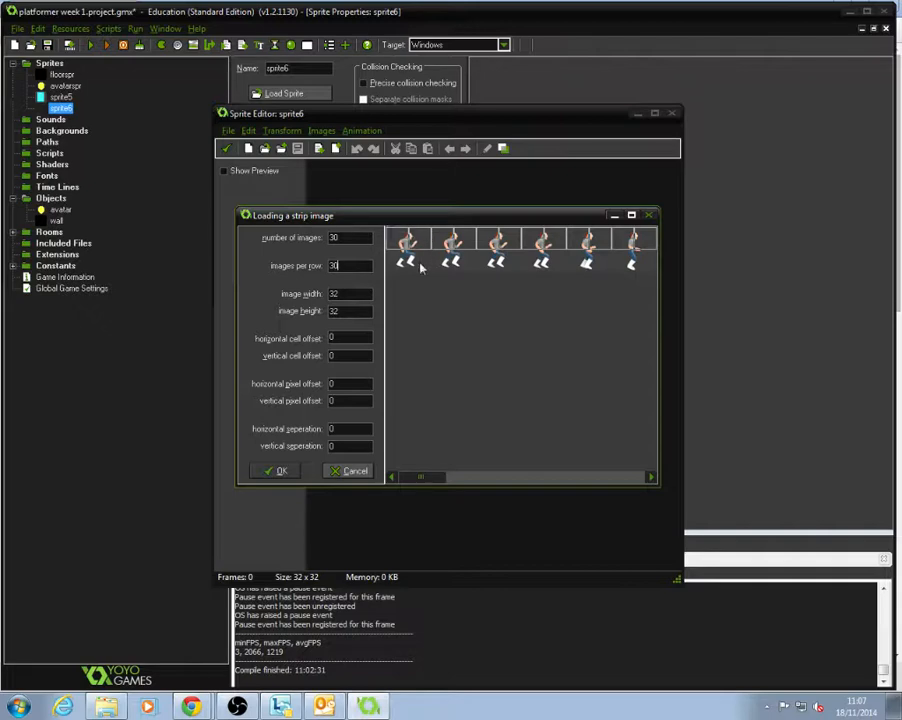
key("Tab")
type("64")
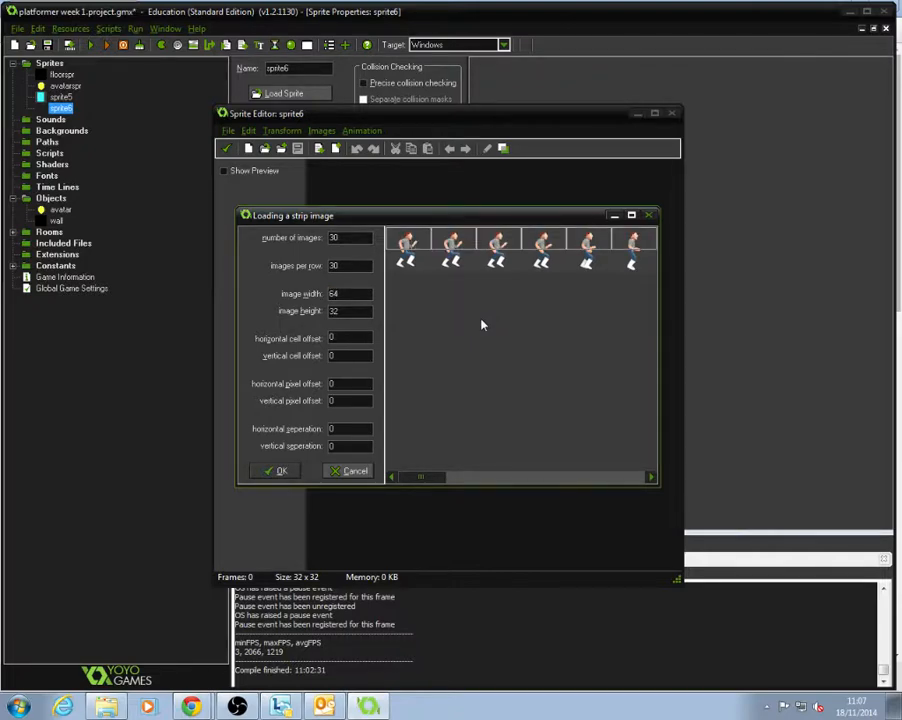
key("Tab")
type("64")
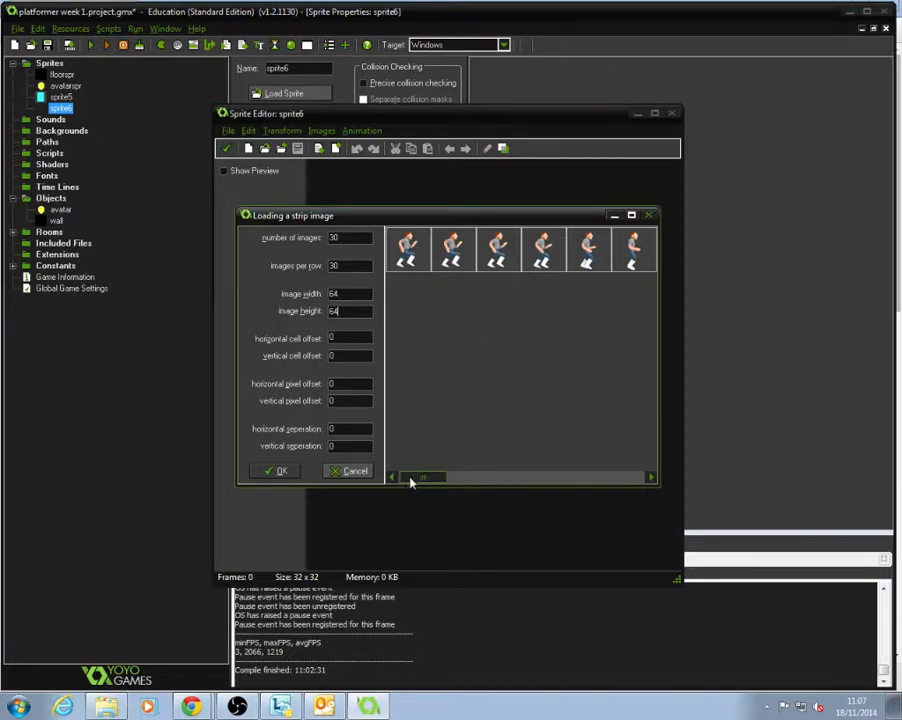
Check the end of the strip and try 28 for both the number of images and images per row.
left_click_drag(420, 477, 626, 477)
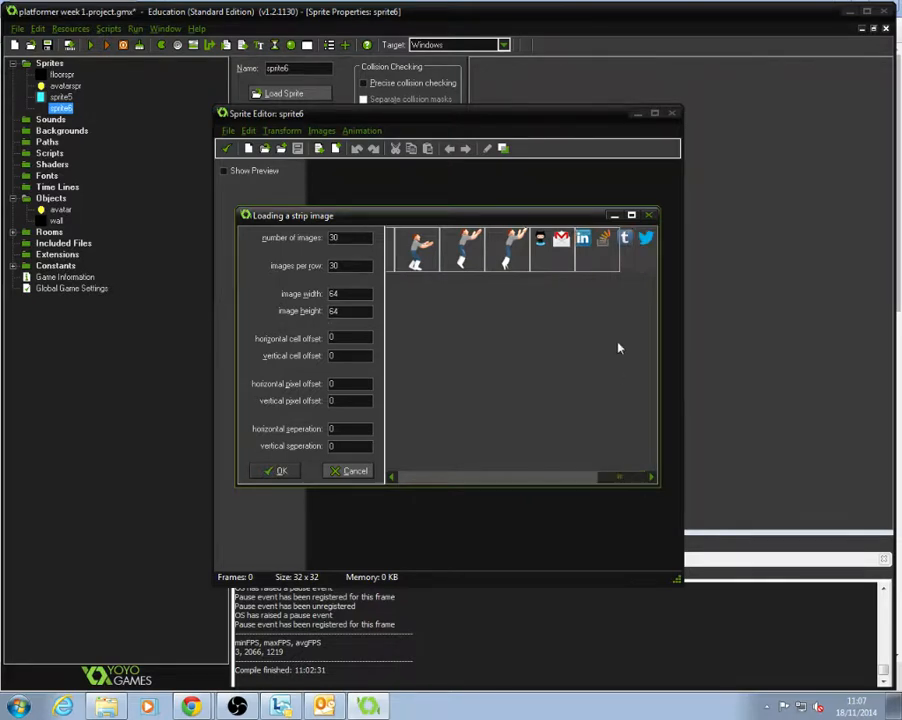
double_click(343, 260)
type("28")
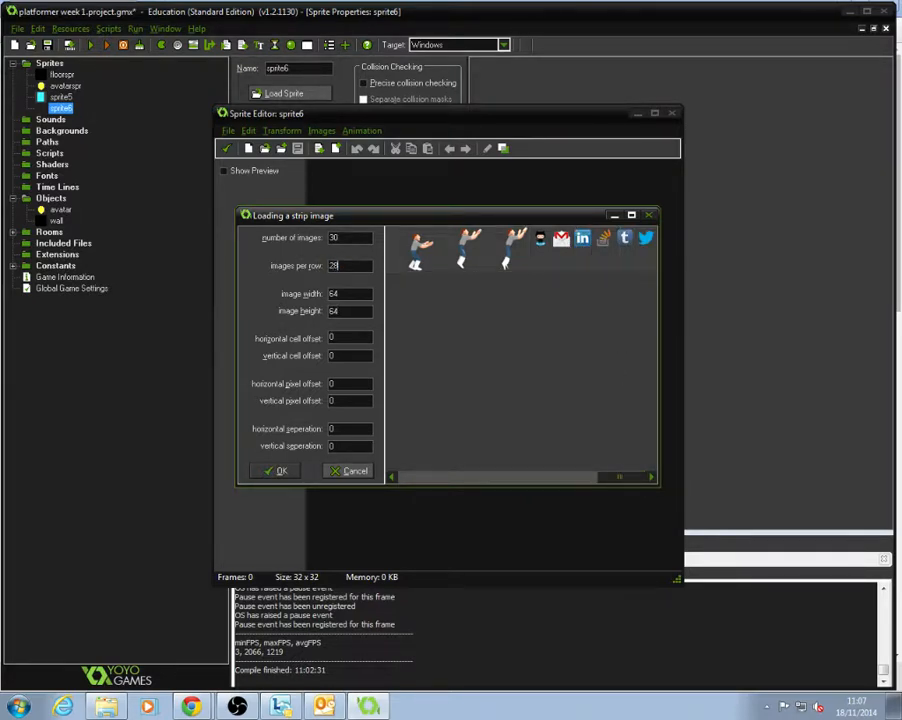
double_click(340, 237)
type("2")
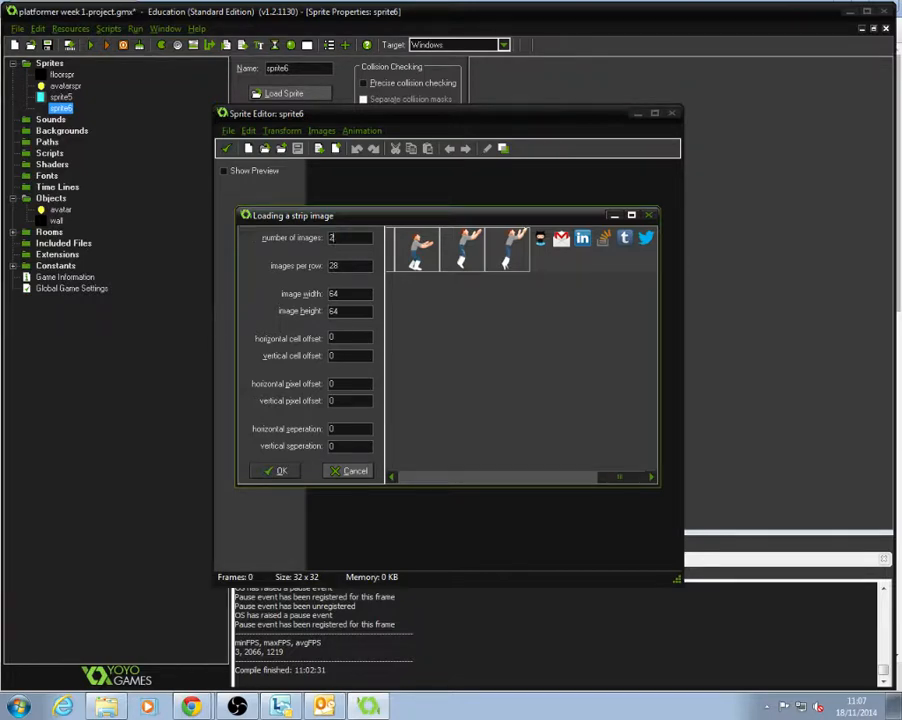
type("8")
mouse_move(630, 477)
left_mouse_down()
mouse_move(547, 483)
mouse_move(618, 483)
left_mouse_up()
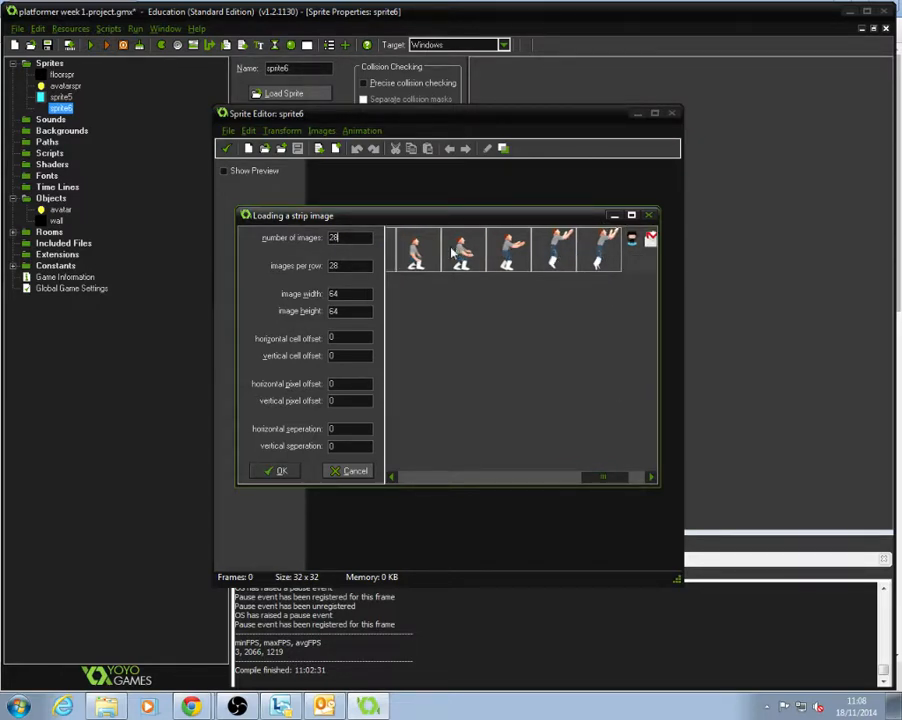
left_click_drag(603, 477, 598, 482)
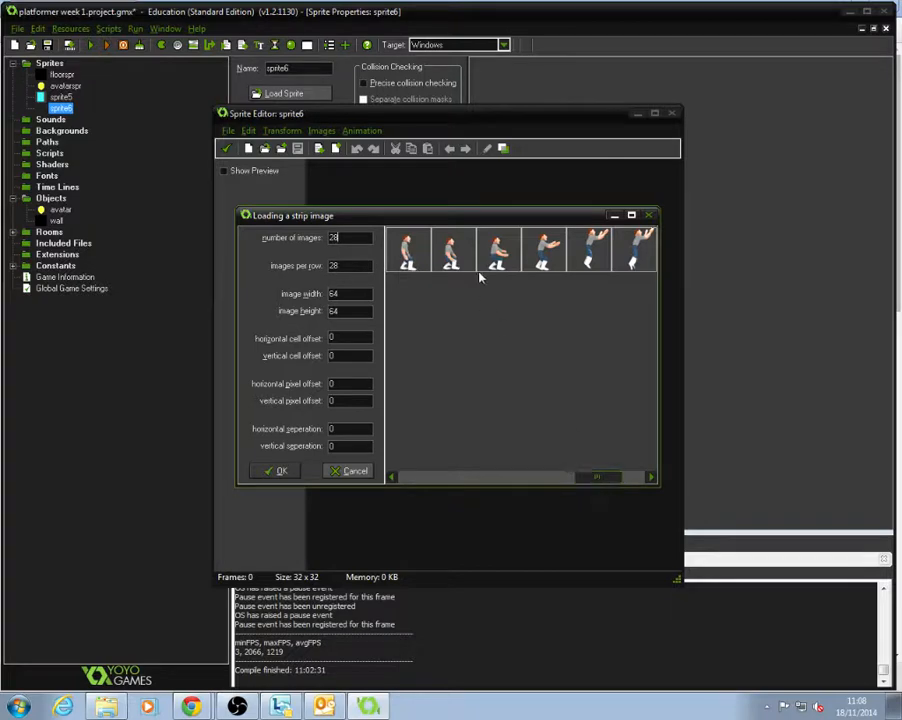
Set both the number of images and images per row to 22 and import the running frames.
double_click(345, 238)
type("22")
key("Tab")
type("22")
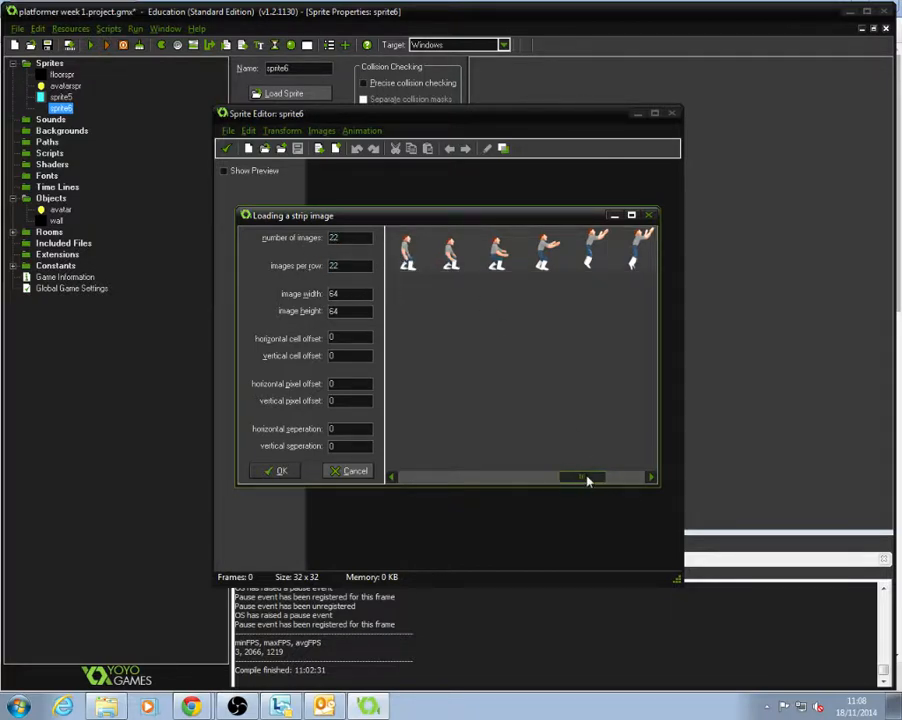
left_click_drag(588, 481, 584, 481)
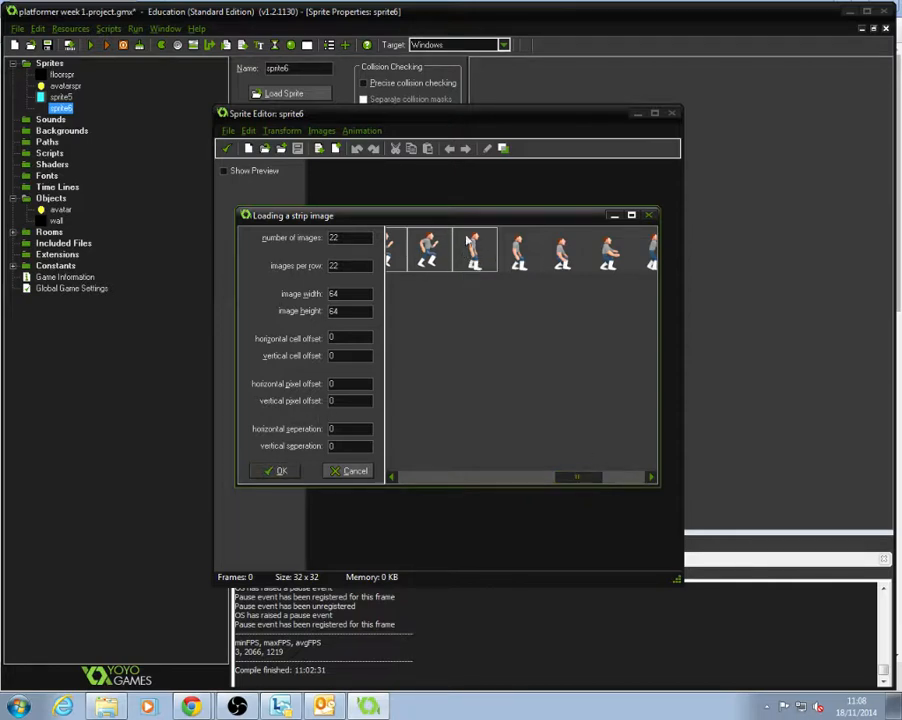
left_click(276, 471)
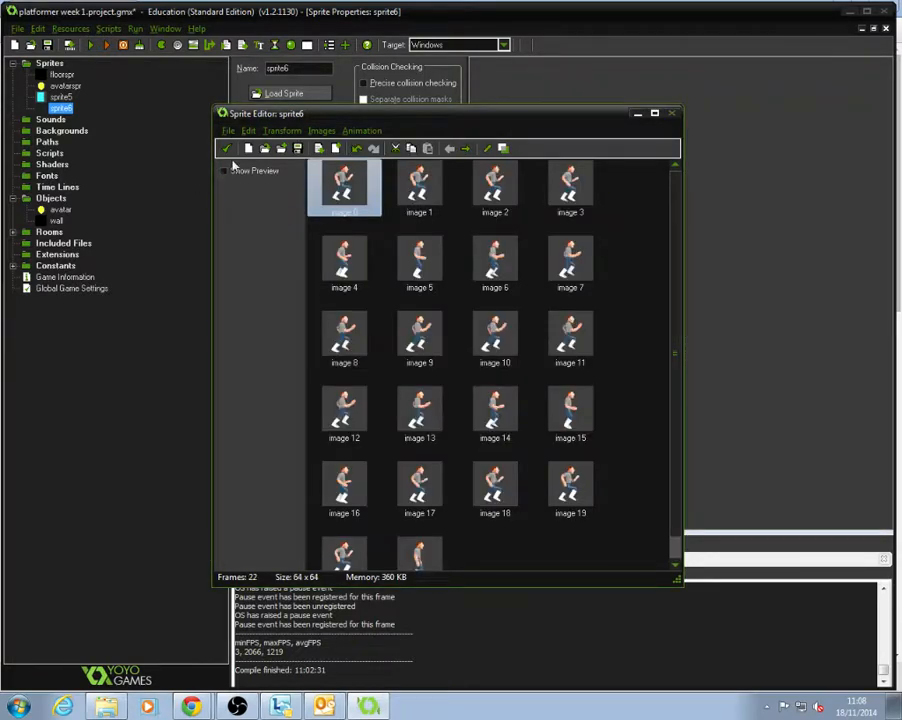
Preview the running animation in the sprite editor and center the origin of the new sprite.
left_click(225, 171)
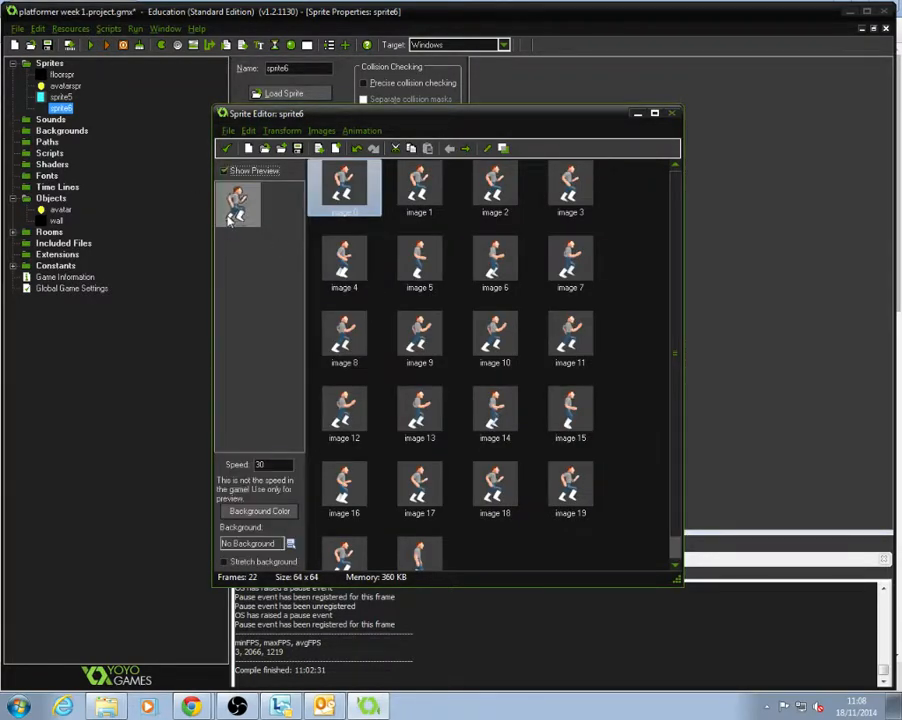
left_click(225, 170)
left_click(226, 149)
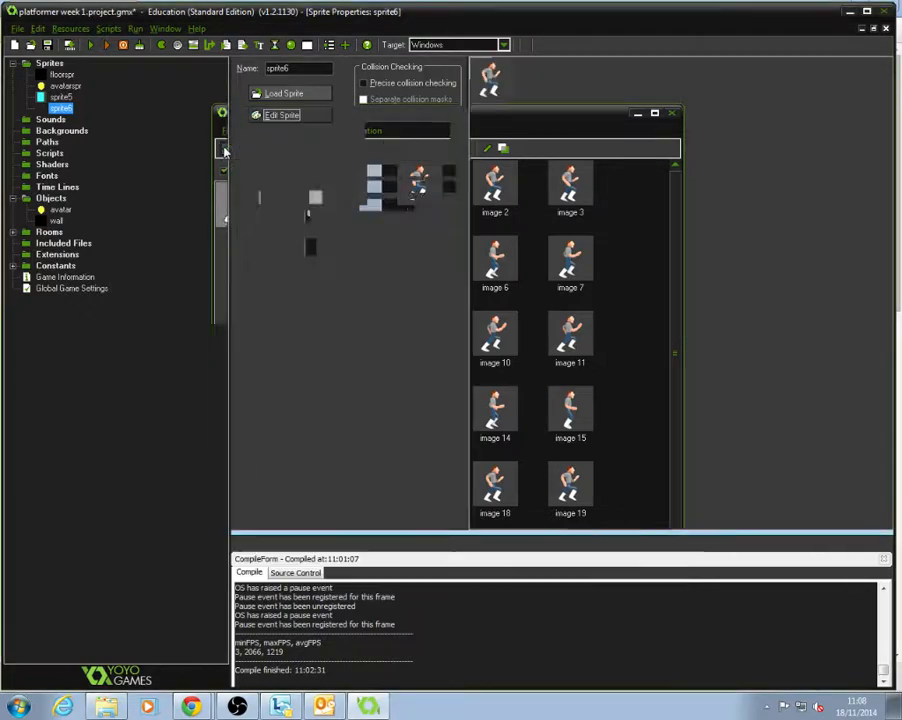
left_click(288, 218)
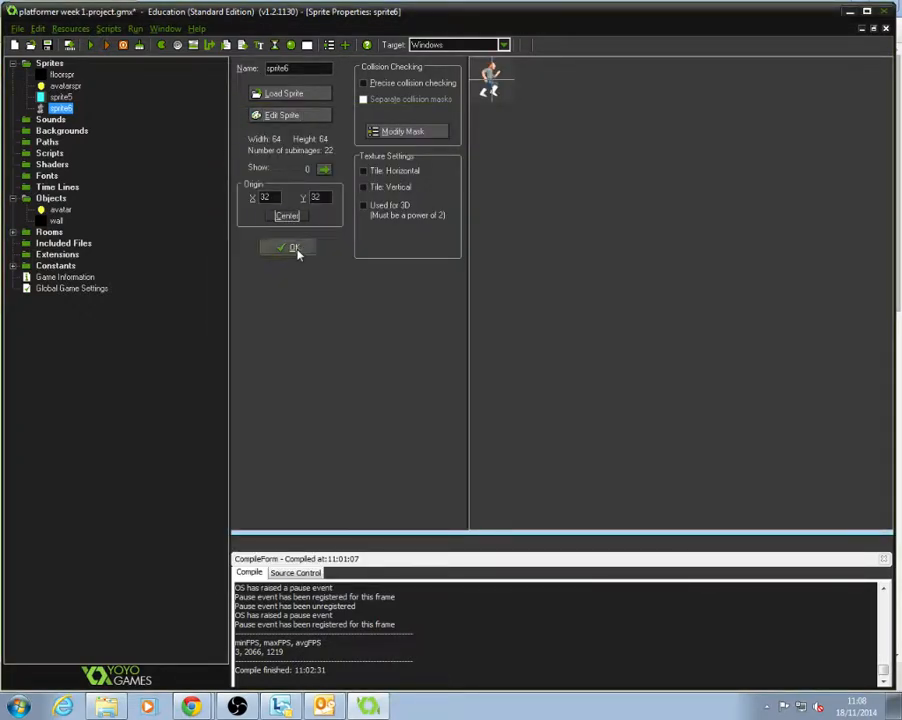
left_click(295, 249)
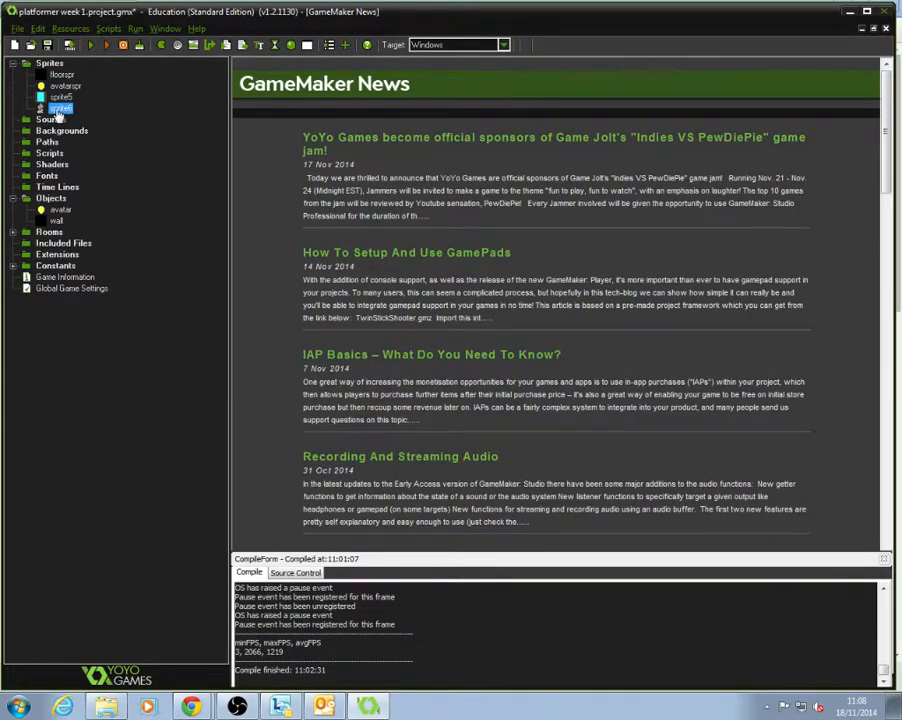
Assign sprite6 to the avatar object in place of its current sprite and save the object properties.
double_click(62, 213)
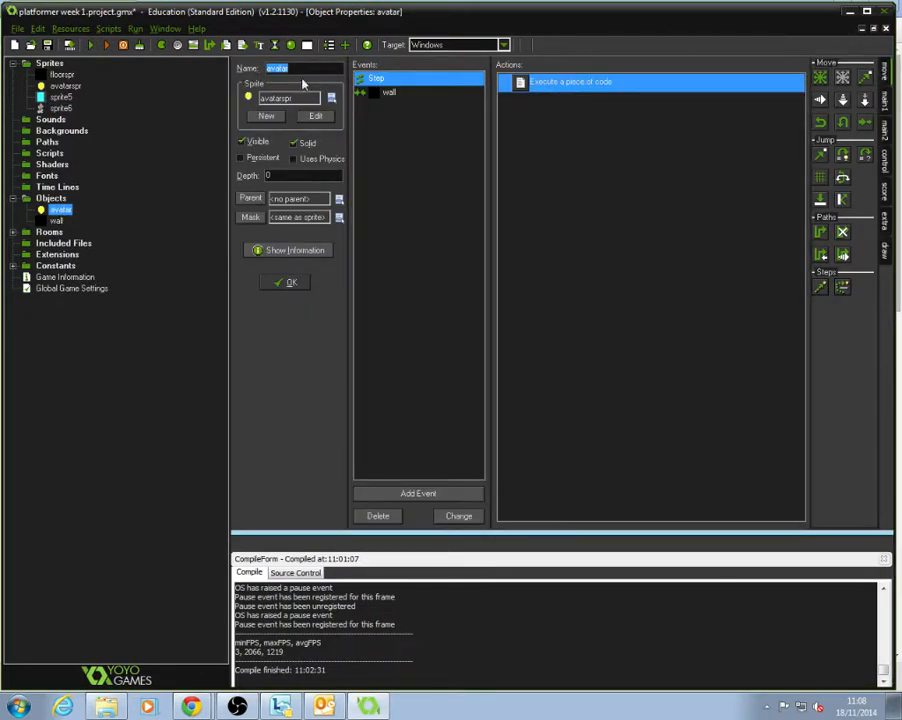
left_click(331, 100)
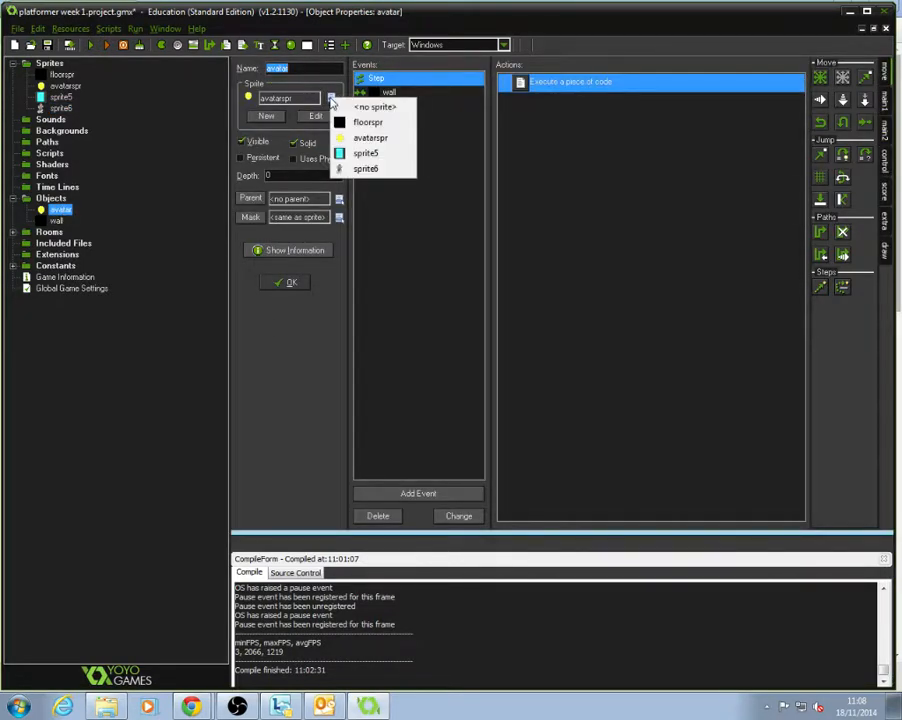
left_click(368, 170)
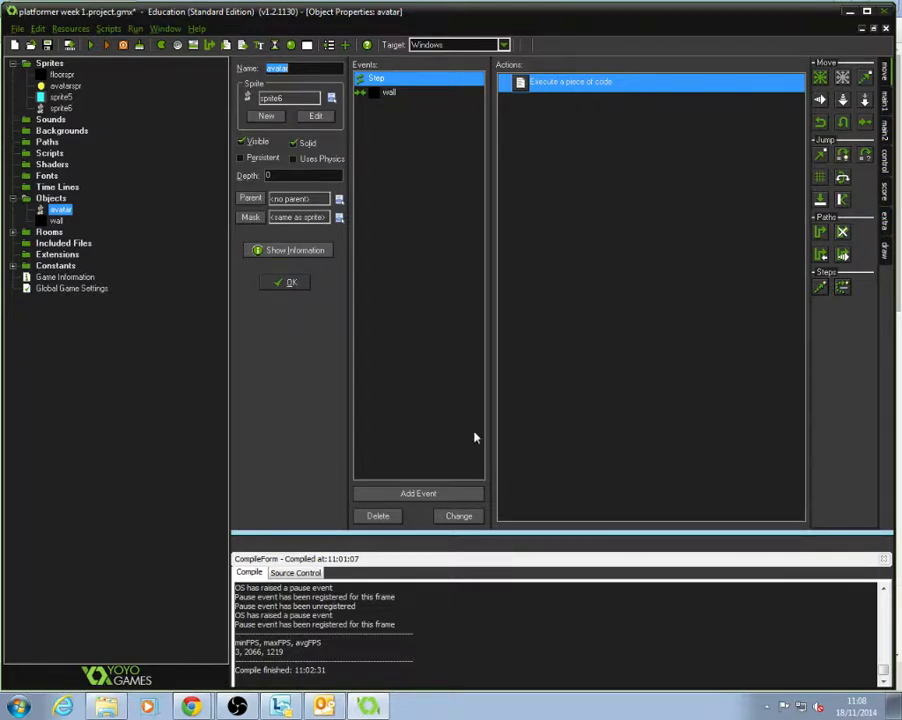
left_click(290, 282)
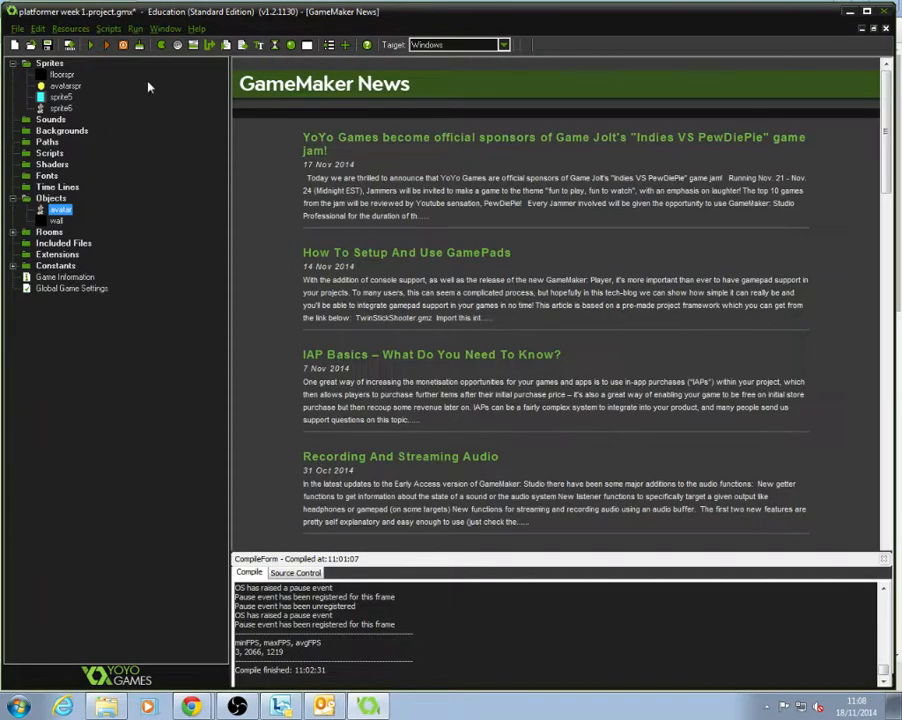
Run the game, move the avatar right and left to test the running sprite, and close the game.
left_click(90, 45)
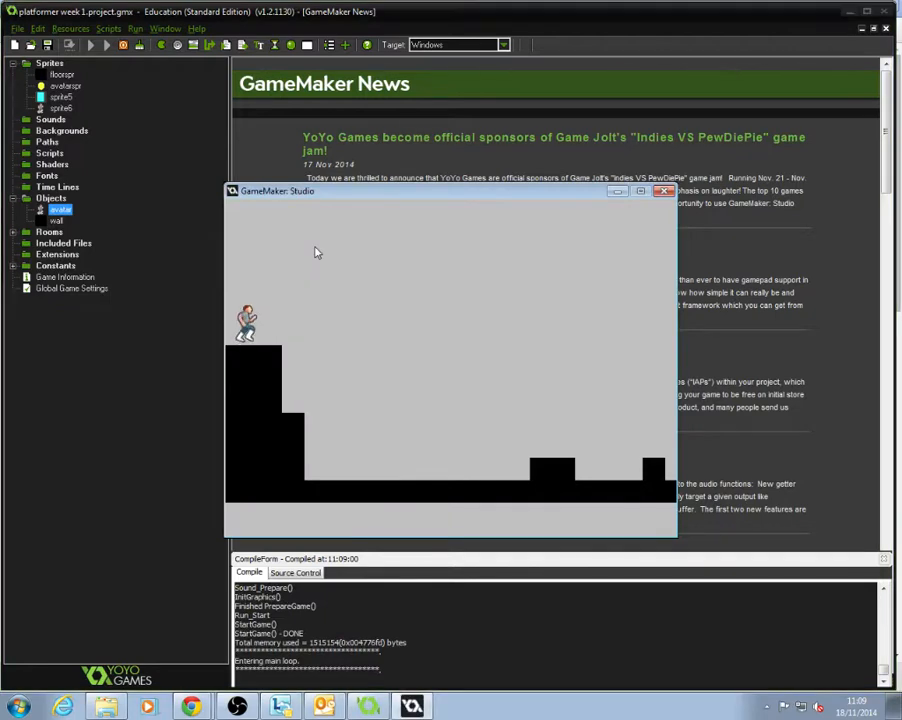
key("Right")
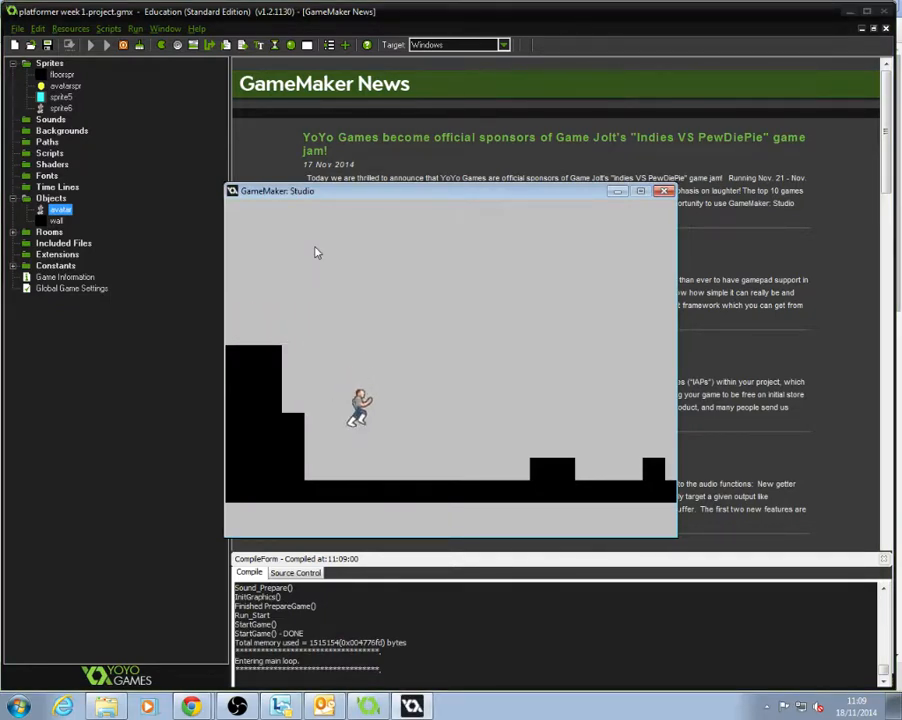
key("Left")
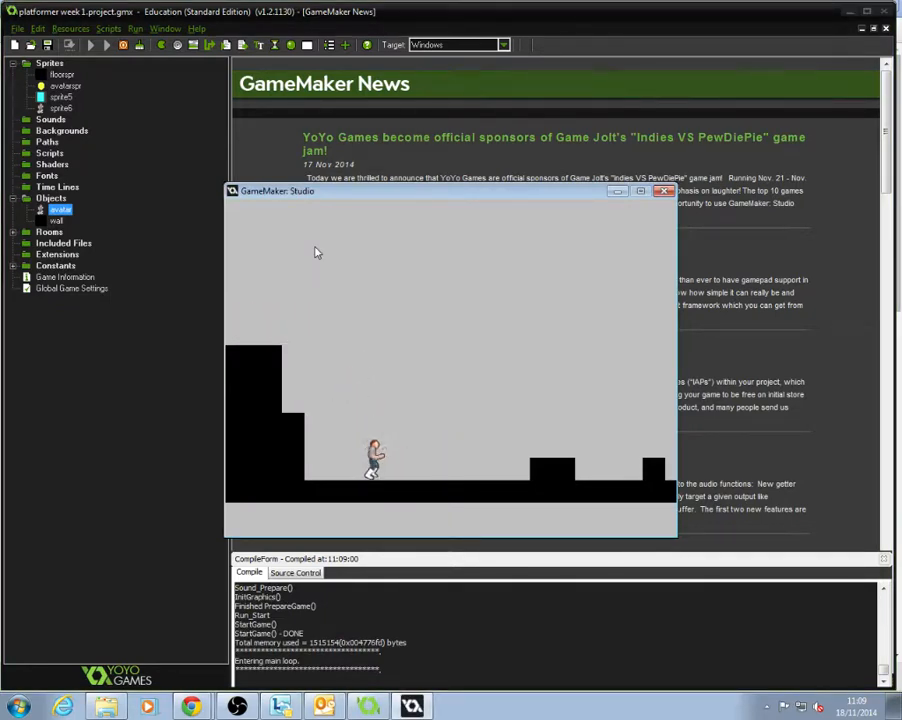
key("Right")
key("Left")
key("Escape")
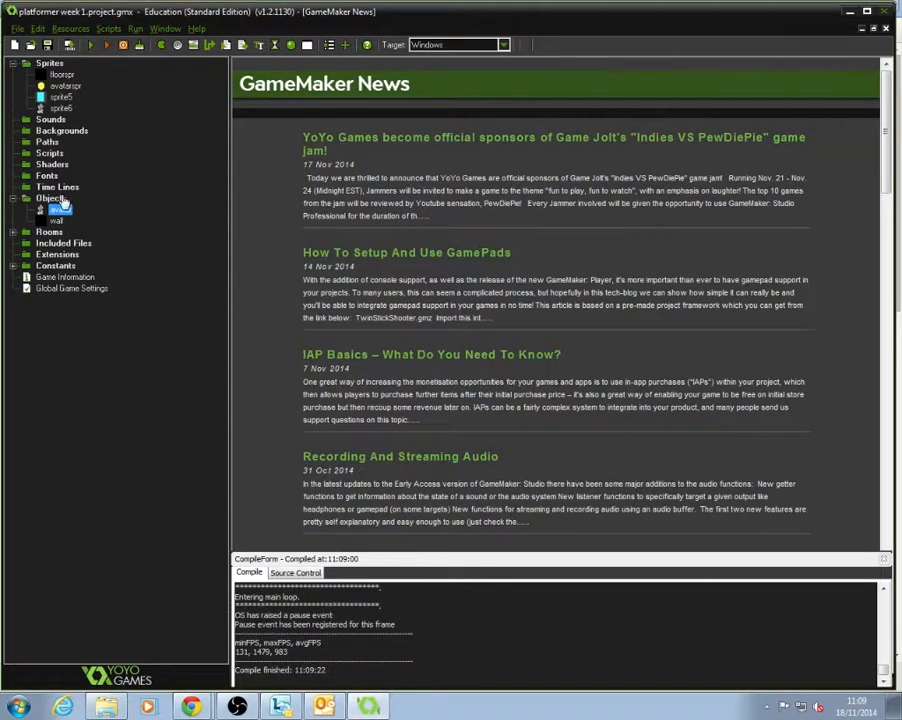
Add keyboard events for the Left and Right arrow keys to the avatar object.
double_click(60, 209)
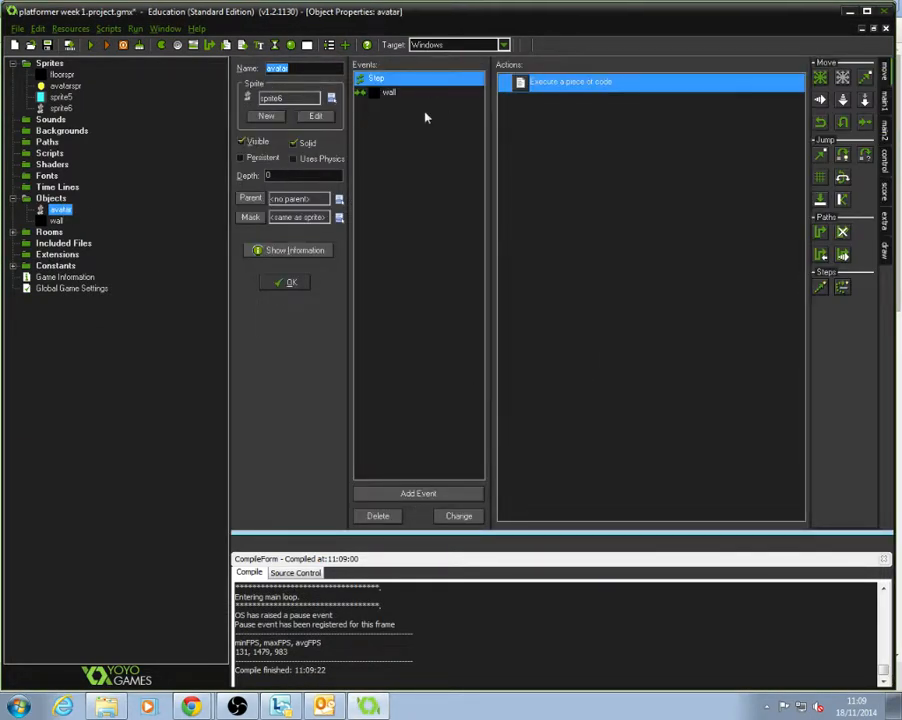
left_click(405, 493)
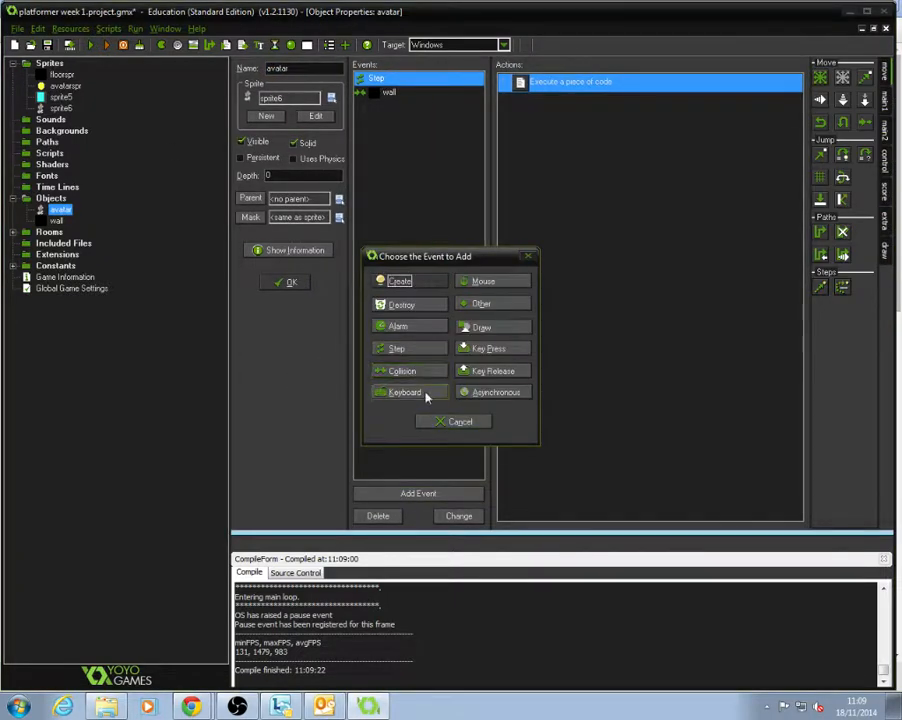
left_click(425, 395)
left_click(450, 402)
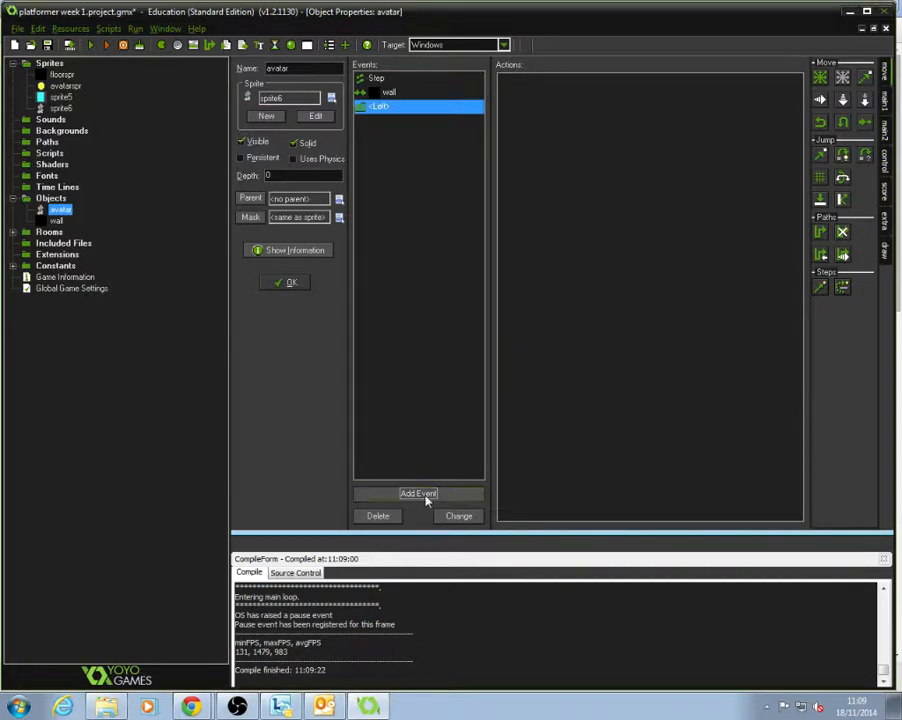
left_click(425, 495)
left_click(410, 393)
left_click(481, 405)
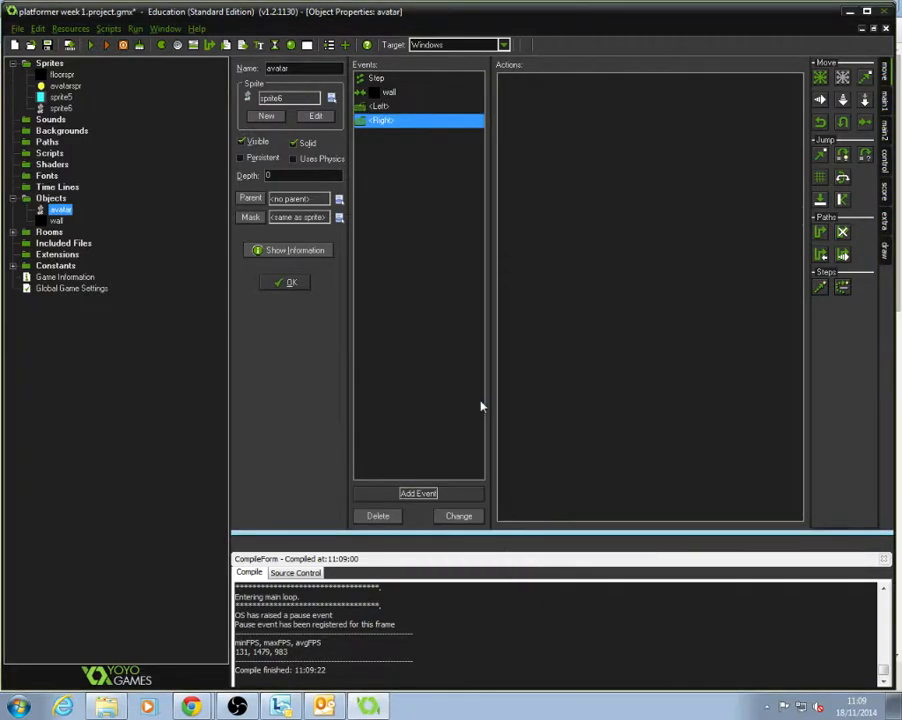
Add a Transform Sprite action with an xscale of -1 to the avatar's Left key event.
left_click(428, 105)
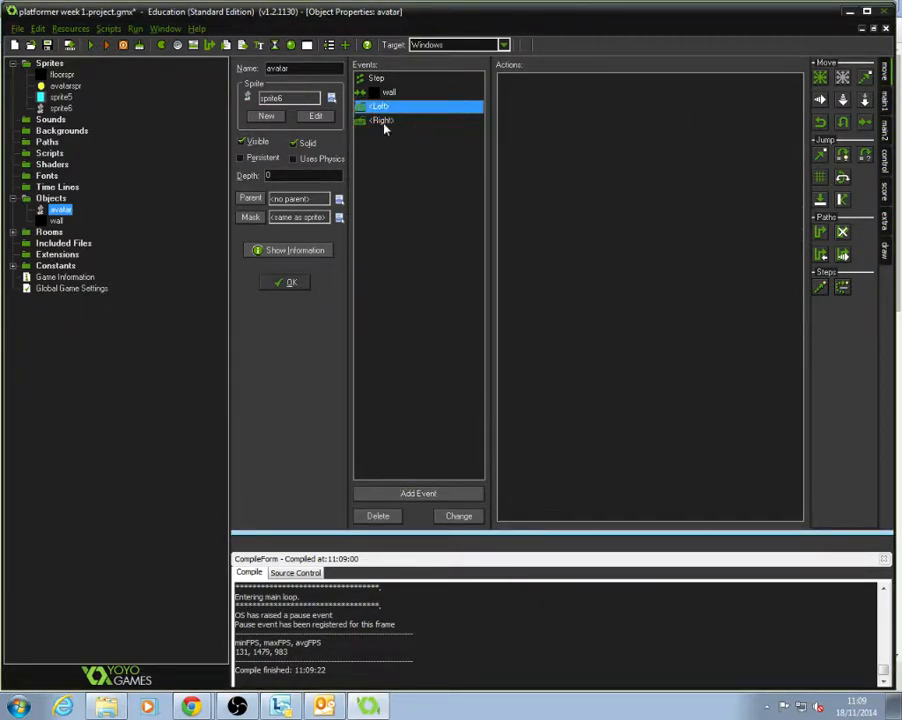
left_click(885, 104)
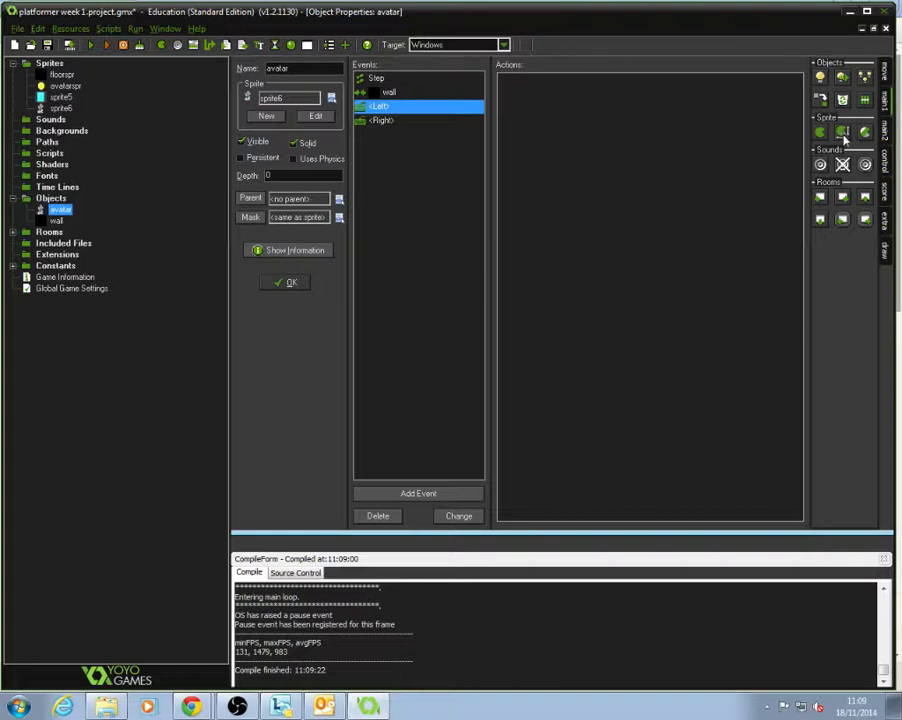
left_click_drag(846, 138, 564, 125)
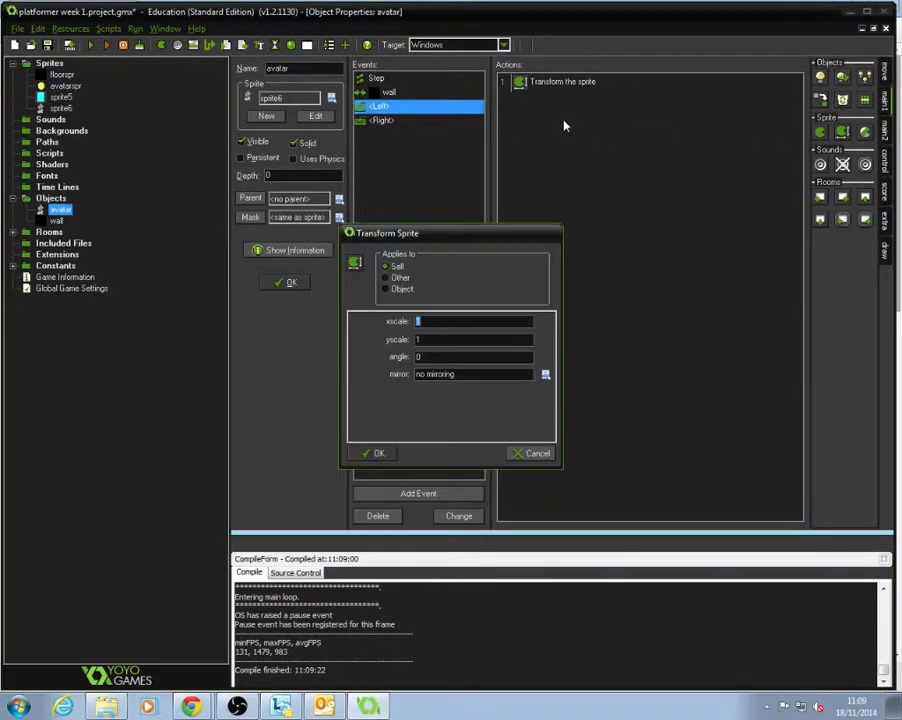
left_click(452, 323)
type("-")
left_click(381, 456)
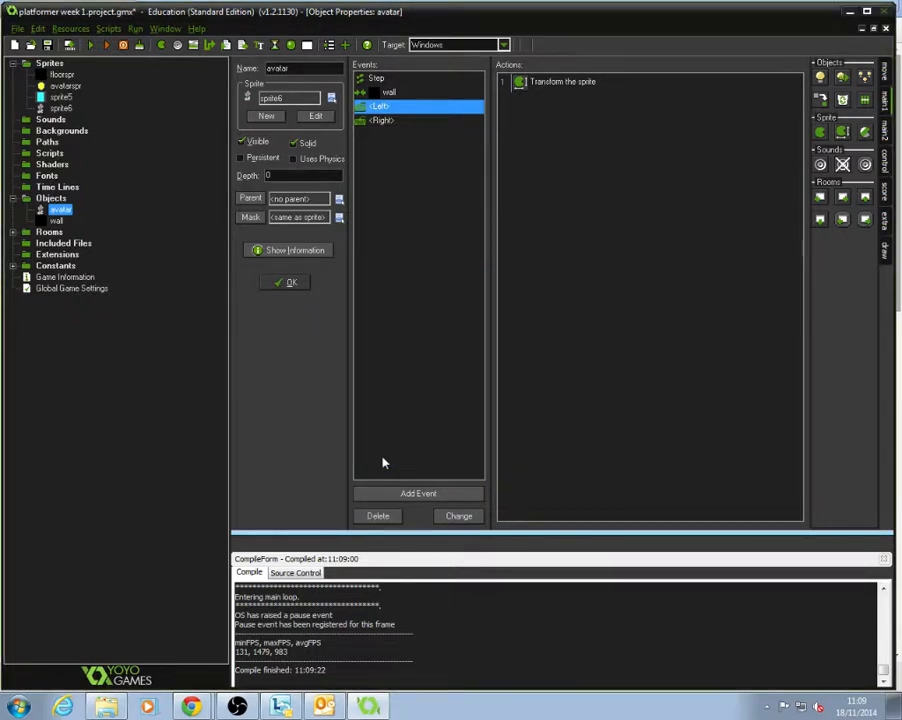
Add a Transform Sprite action with an xscale of 1 to the Right key event and review both key events' actions.
left_click(397, 122)
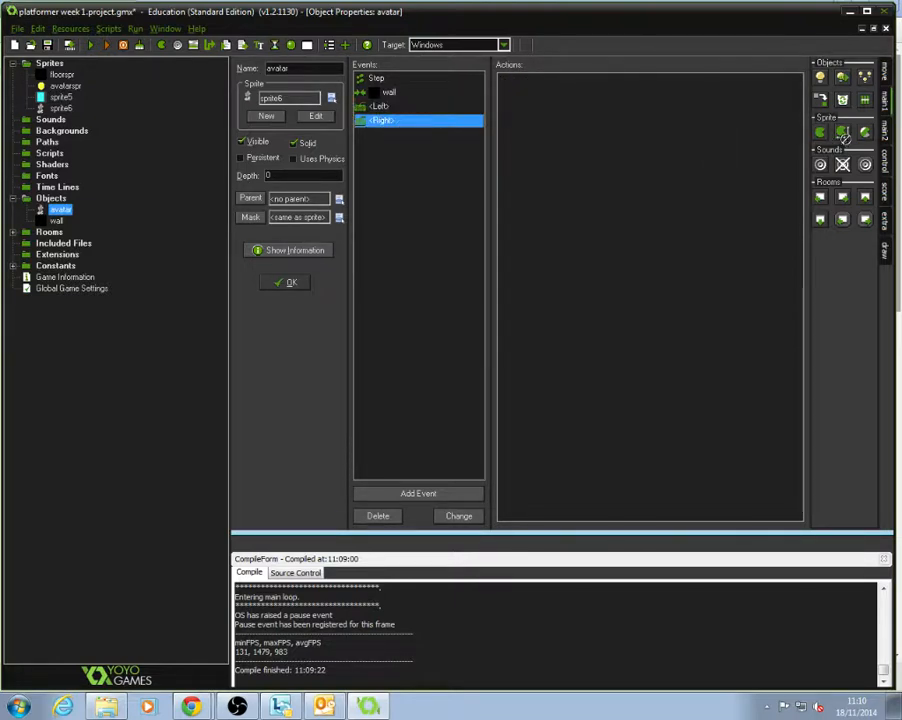
left_click_drag(613, 140, 612, 138)
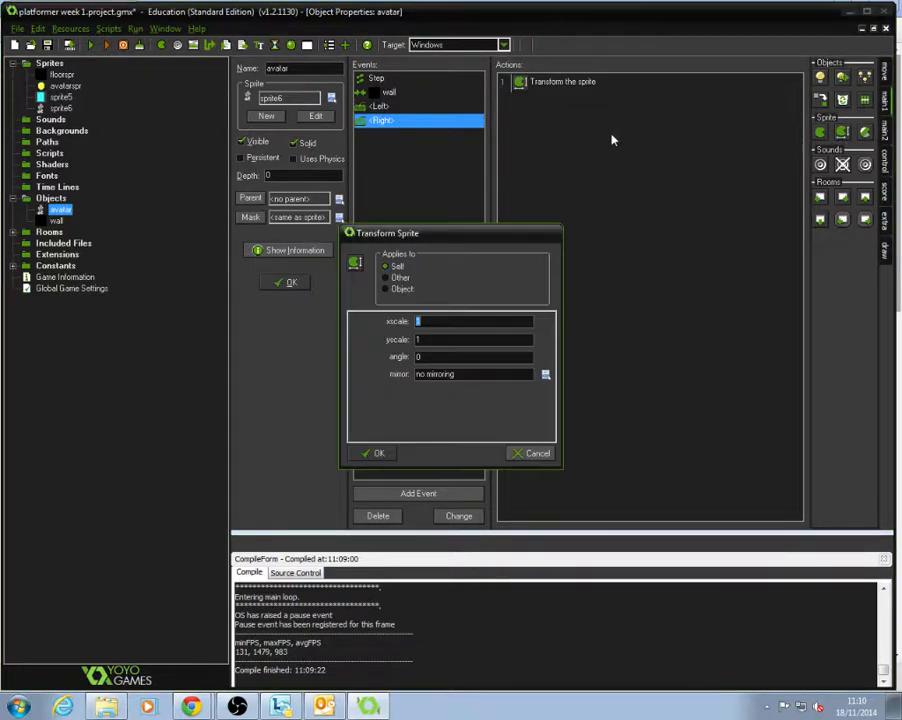
left_click_drag(442, 232, 597, 149)
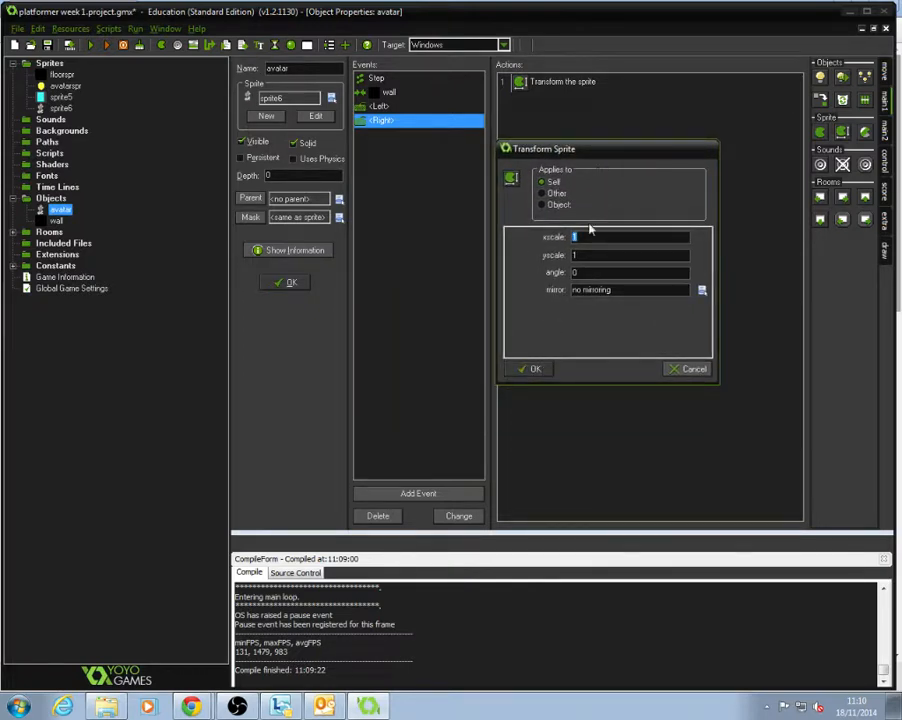
left_click(537, 369)
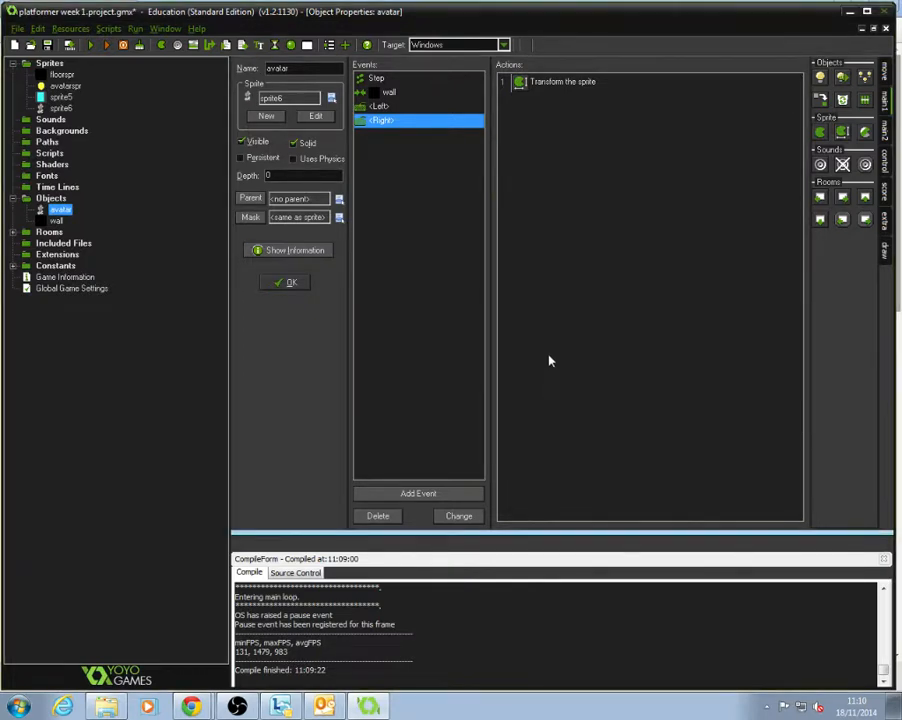
left_click(435, 106)
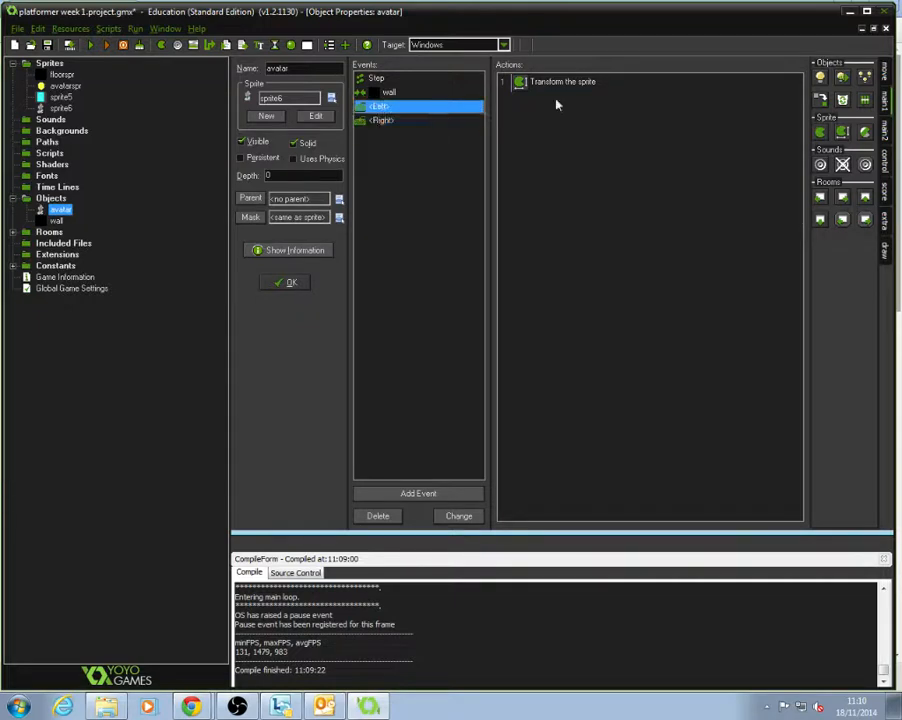
left_click(390, 120)
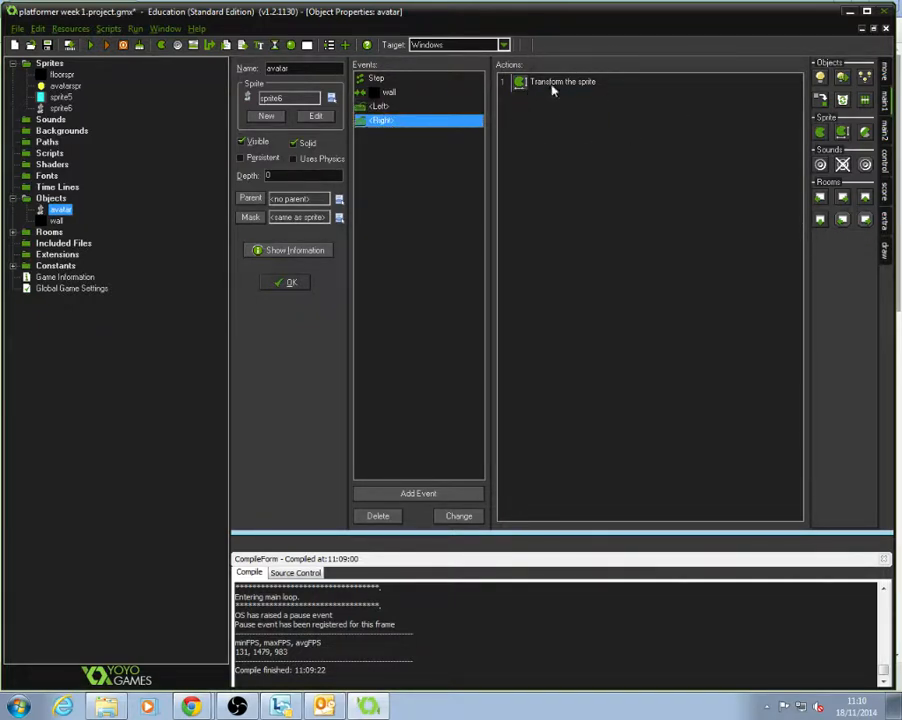
left_click(382, 106)
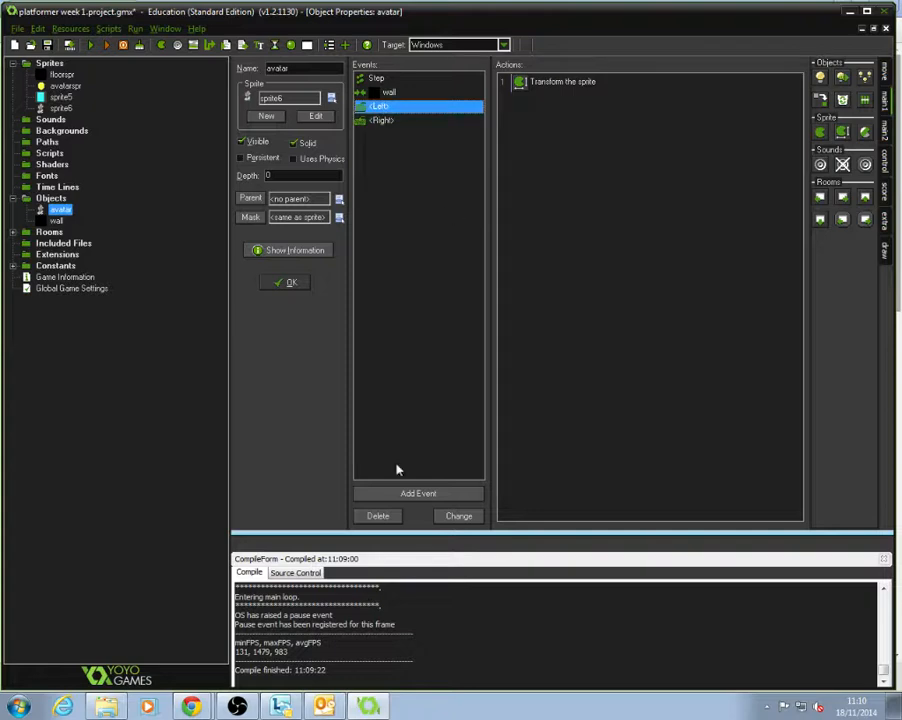
Add a keyboard event for <No key> to the avatar object.
left_click(443, 493)
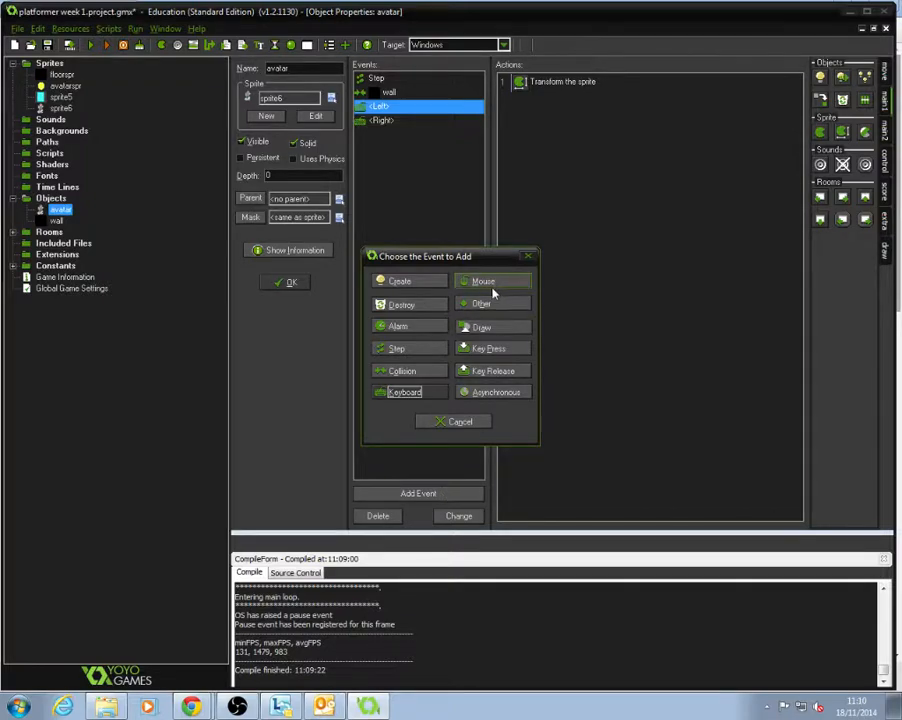
left_click(438, 393)
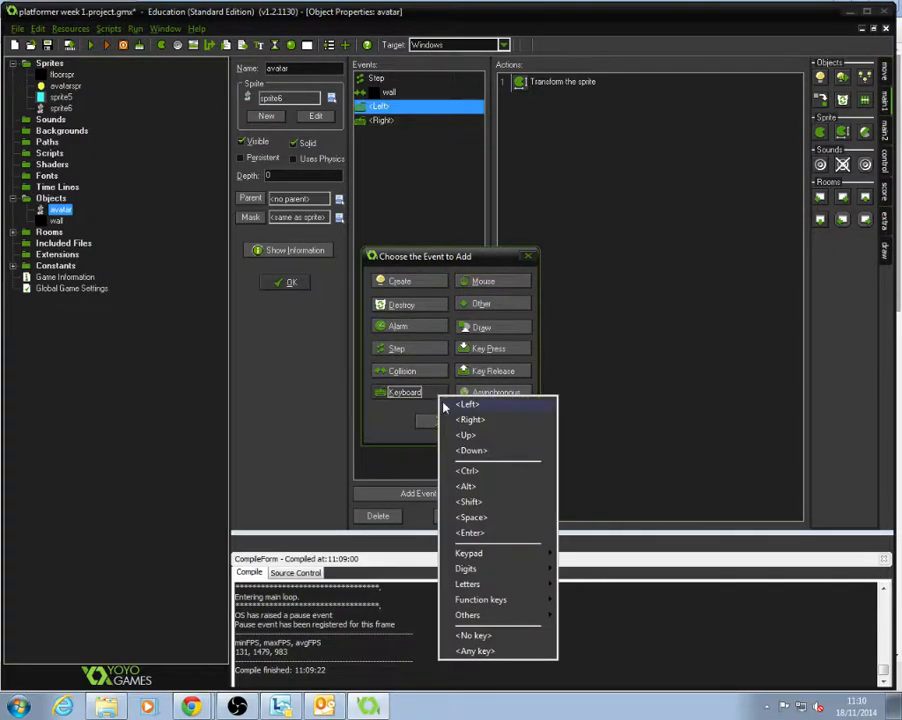
left_click(498, 636)
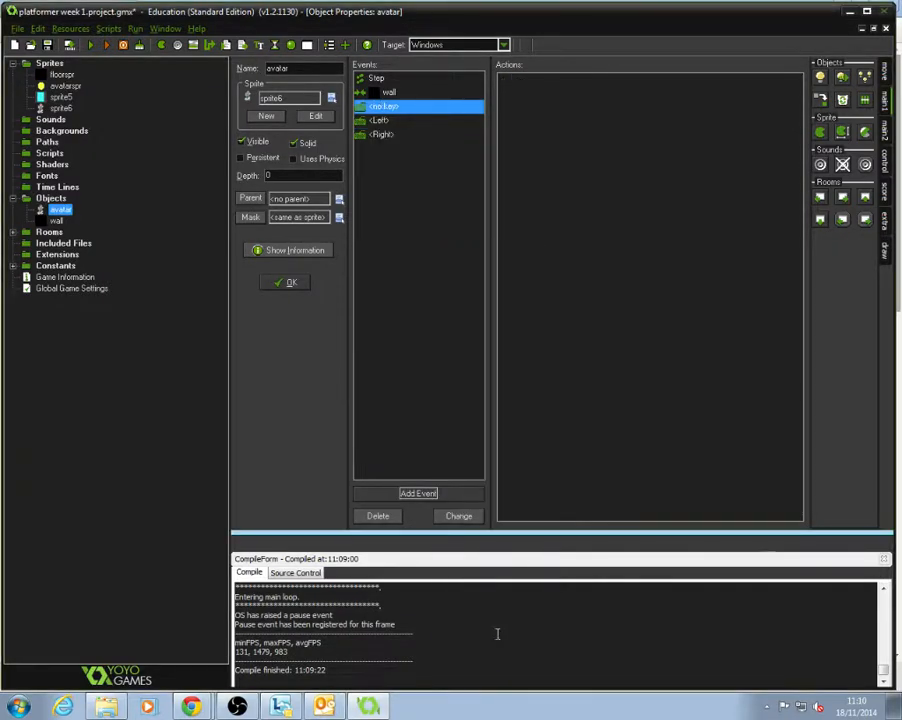
Step through the subimages of sprite6 to look for a suitable frame for the idle avatar.
double_click(57, 110)
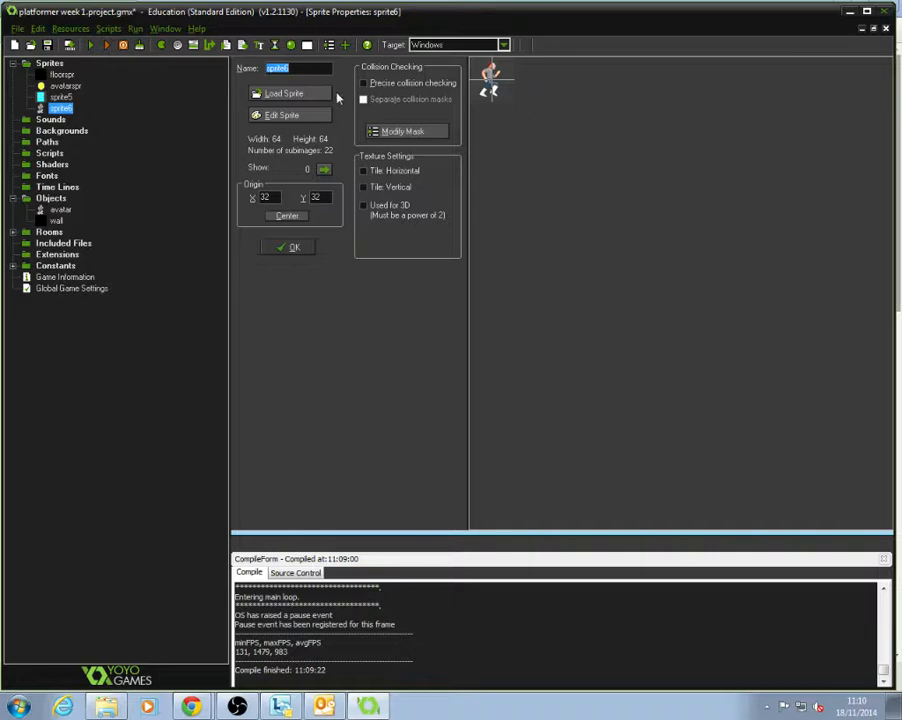
left_click(324, 169)
left_click(324, 169)
left_click(324, 169)
left_click(324, 169)
left_click(324, 169)
left_click(324, 169)
left_click(324, 169)
left_click(324, 169)
left_click(324, 169)
left_click(324, 169)
left_click(324, 169)
left_click(324, 169)
left_click(324, 169)
left_click(324, 169)
left_click(323, 170)
left_click(323, 170)
left_click(293, 248)
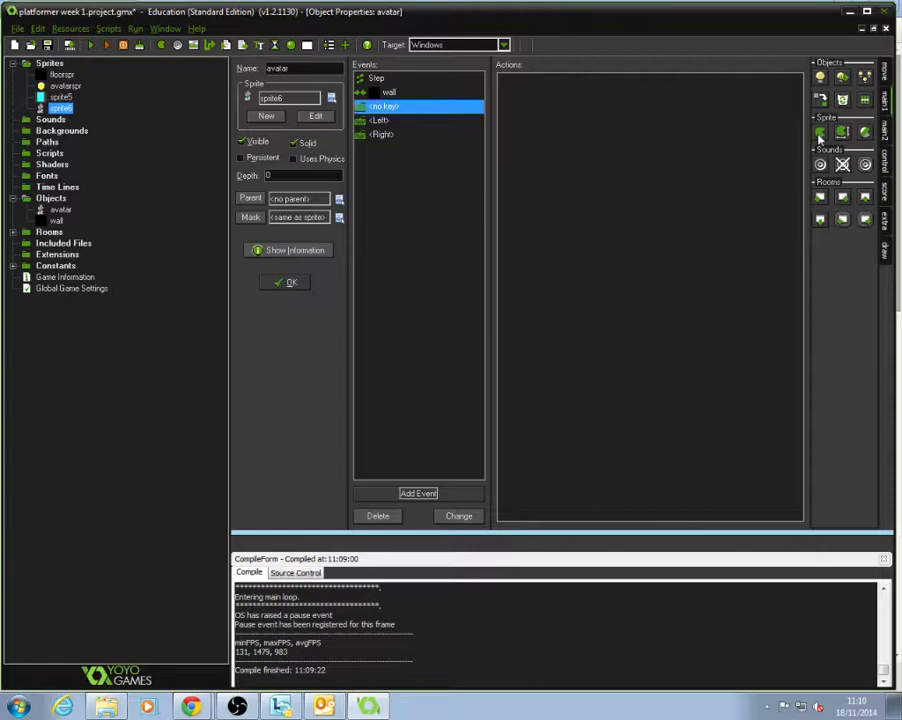
Add a Change Sprite action to the no-key event using sprite6, subimage 21 and speed 0.
left_click_drag(820, 139, 575, 95)
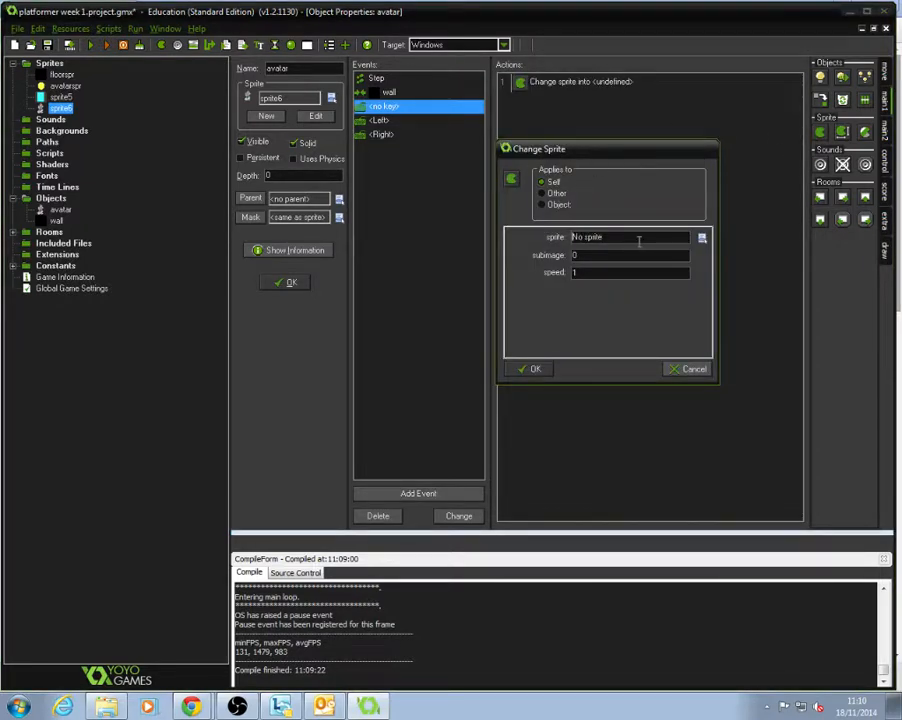
left_click(701, 244)
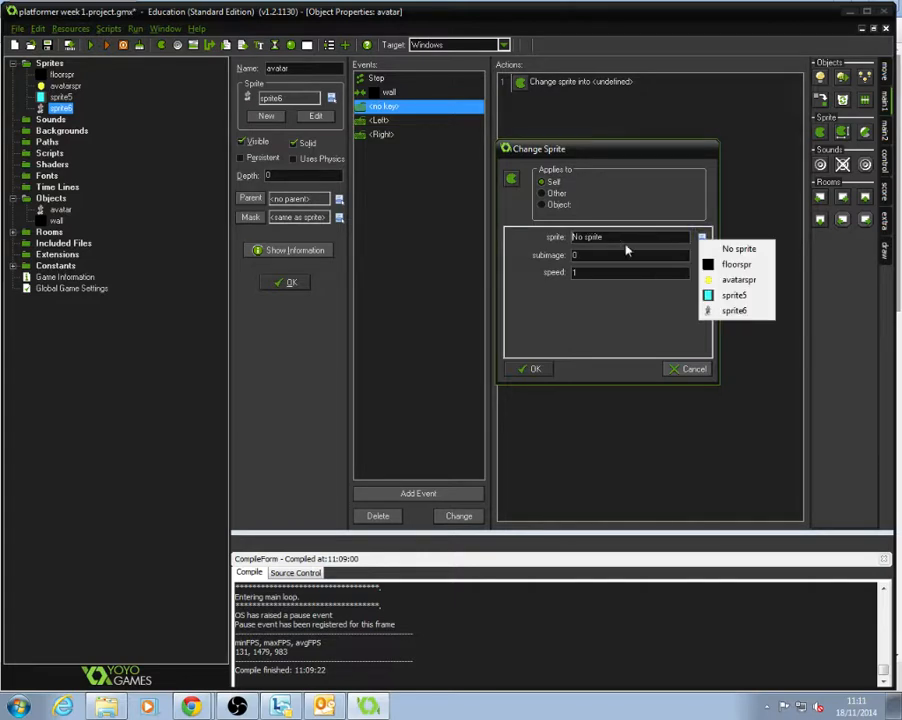
left_click(740, 313)
key("Tab")
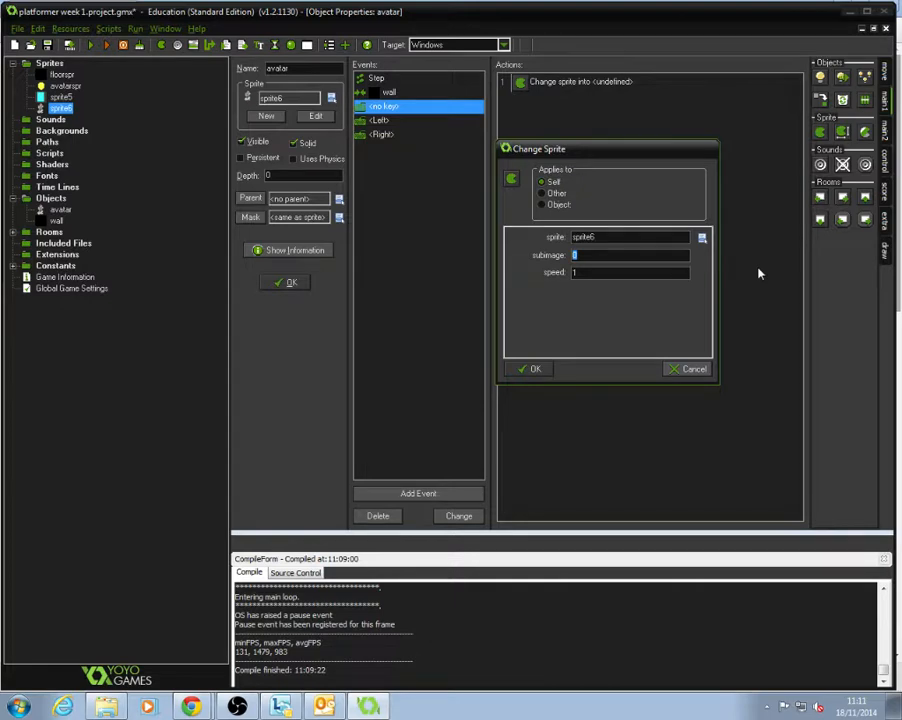
type("21")
double_click(636, 273)
type("0")
left_click(546, 370)
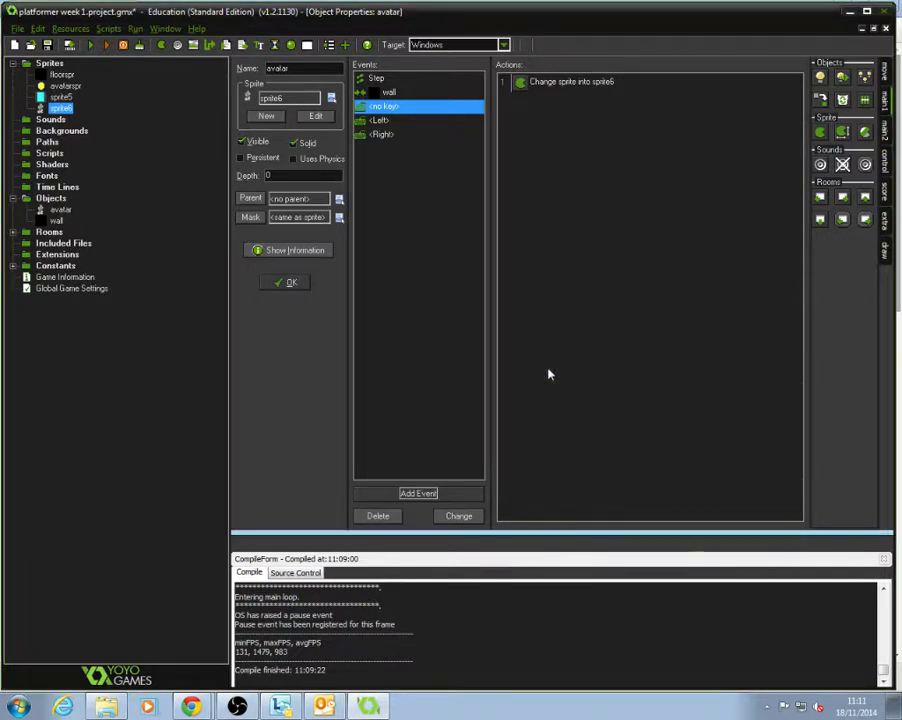
Add a Change Sprite action to the Left key event using sprite6 with subimage 1-20 and speed 1.
left_click(398, 119)
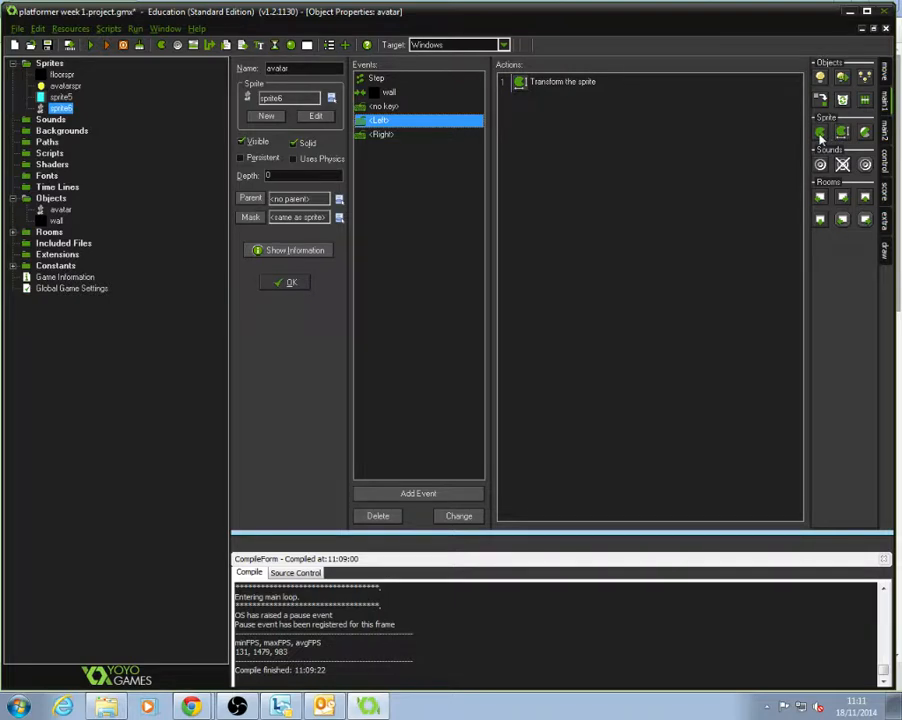
left_click_drag(820, 134, 580, 99)
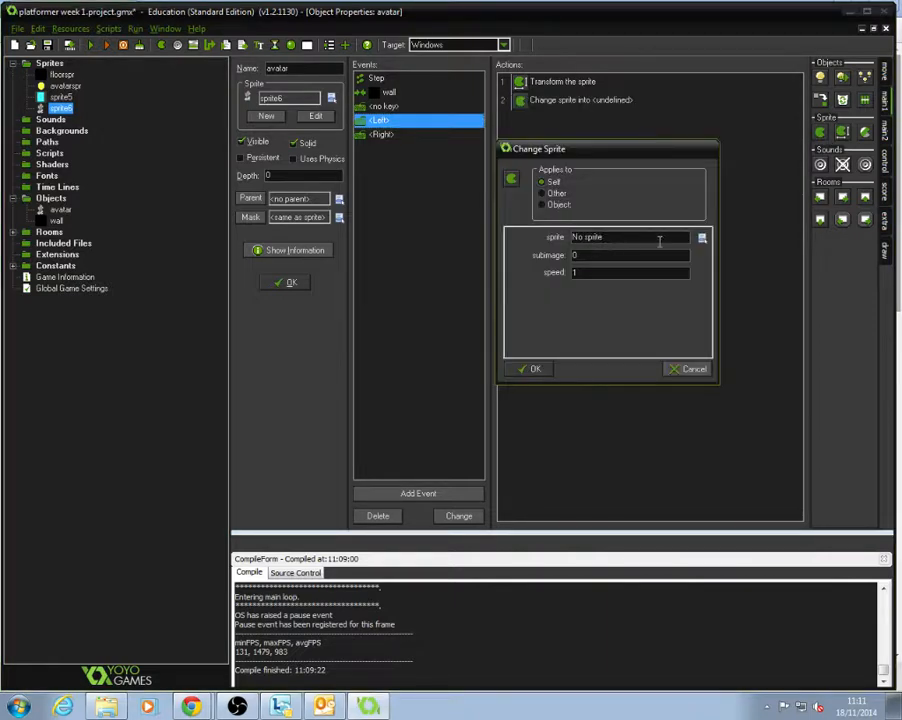
left_click(702, 237)
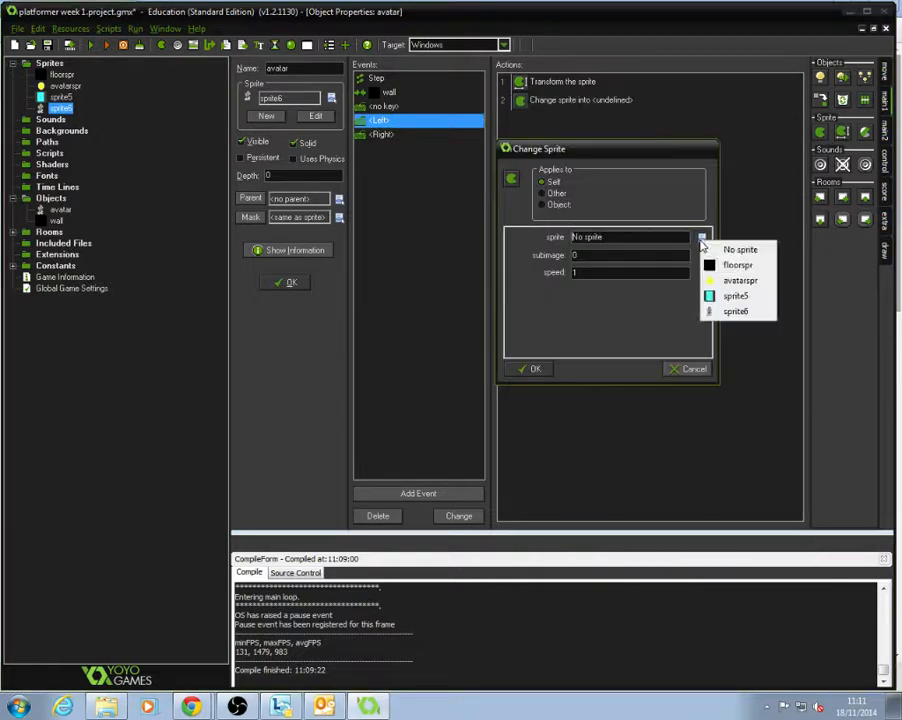
left_click(736, 312)
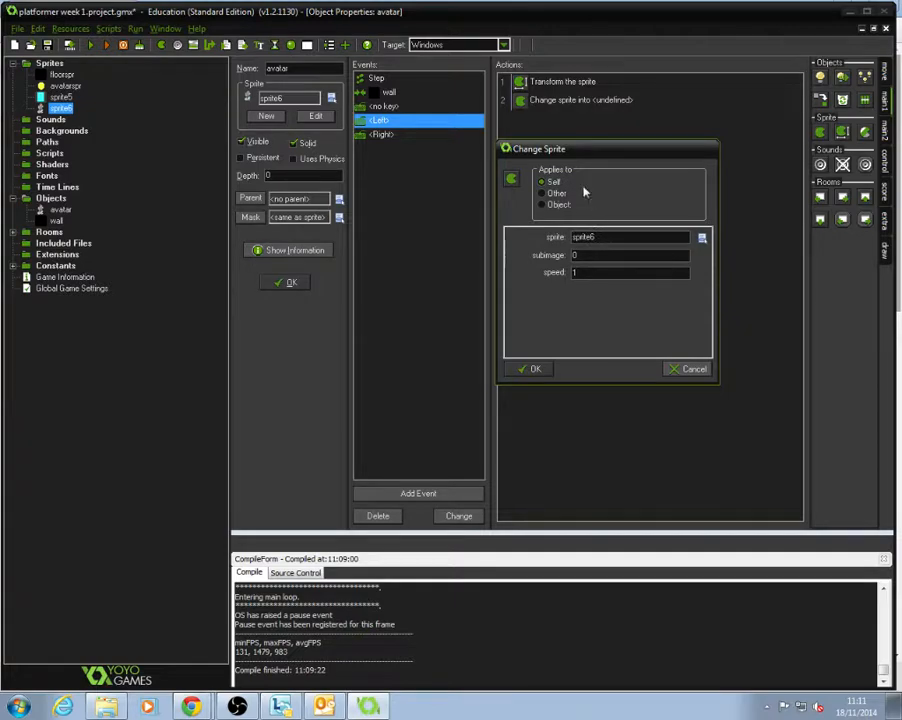
left_click_drag(599, 150, 649, 136)
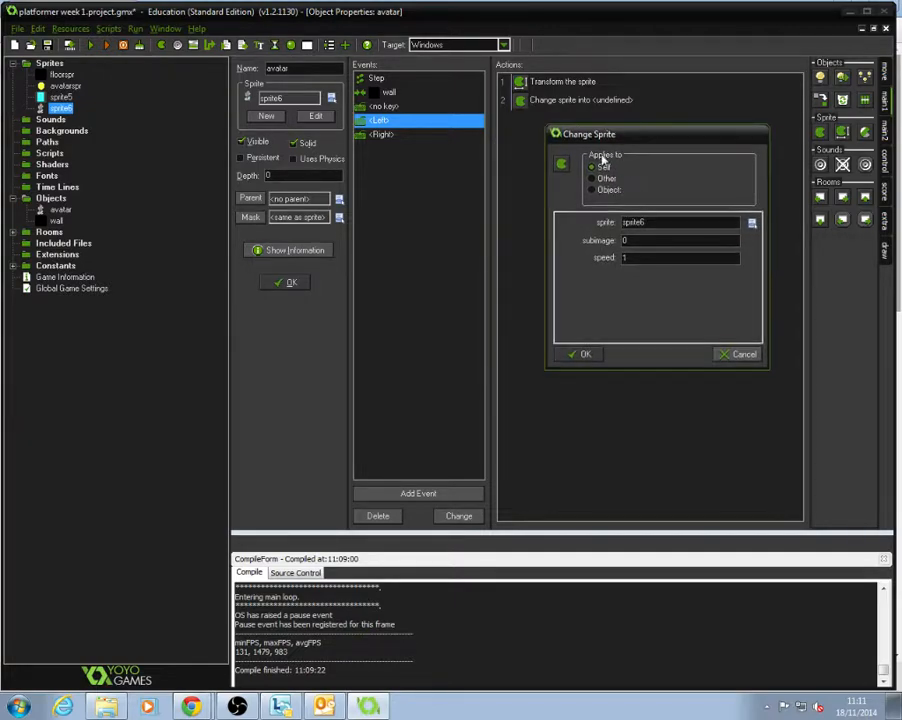
double_click(676, 240)
type("1-20")
Copy the Change Sprite action for sprite6 from the avatar's Left key event into its Right key event.
left_click(586, 103)
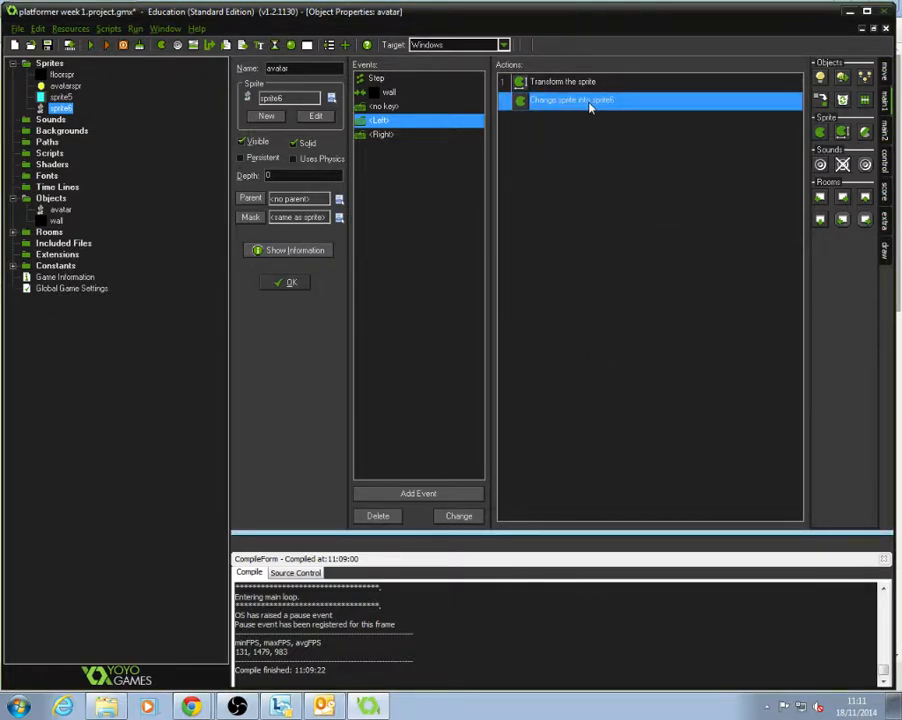
right_click(587, 104)
left_click(616, 147)
left_click(380, 134)
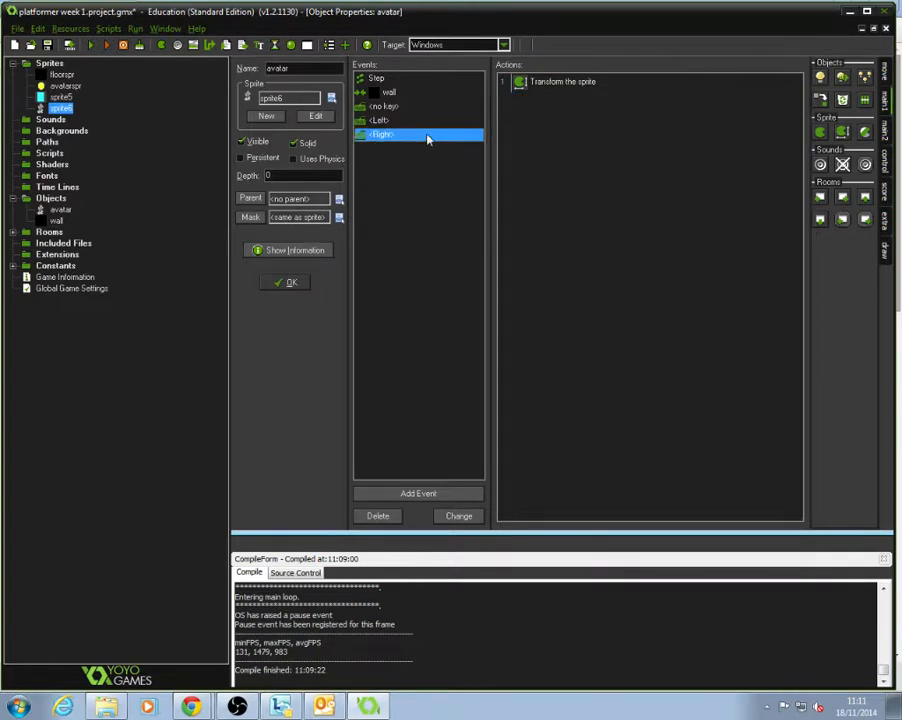
right_click(527, 122)
left_click(566, 180)
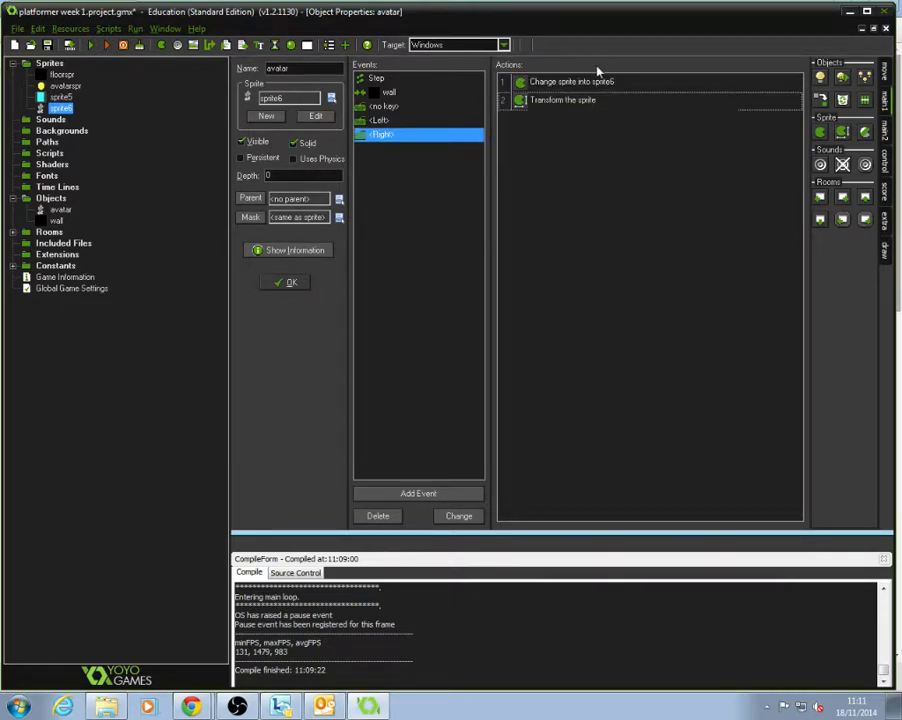
Check the Change Sprite settings in the Left key event, and accept and close the avatar's object properties.
left_click(390, 121)
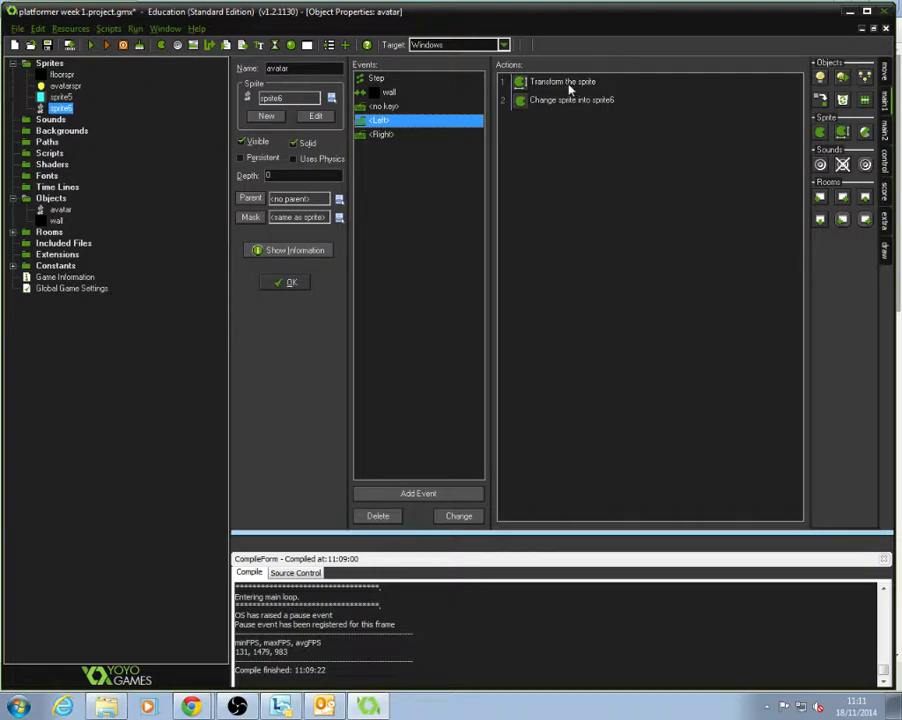
double_click(585, 104)
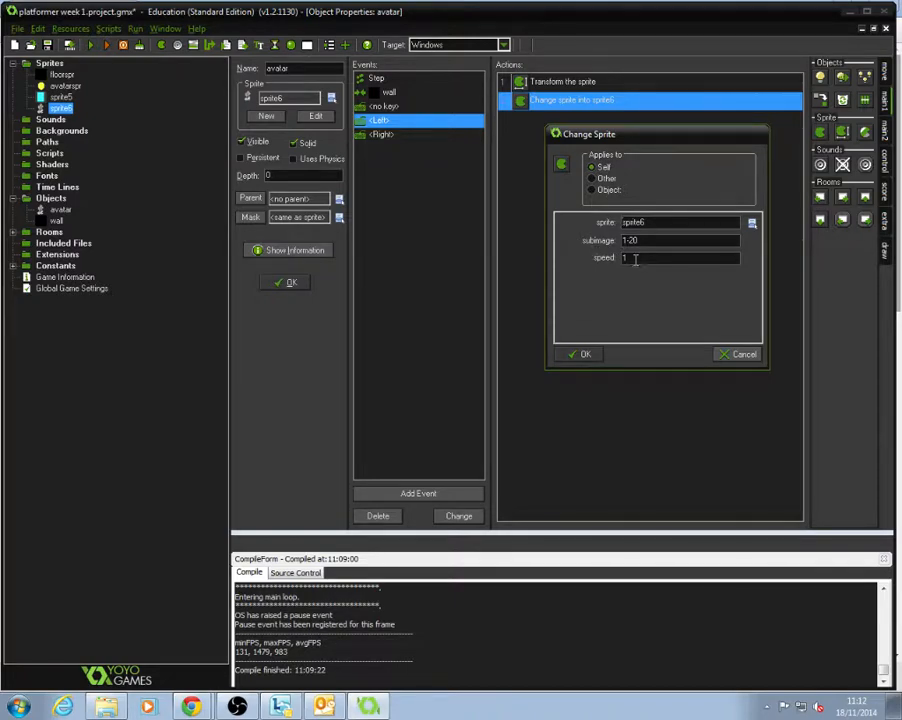
left_click(588, 355)
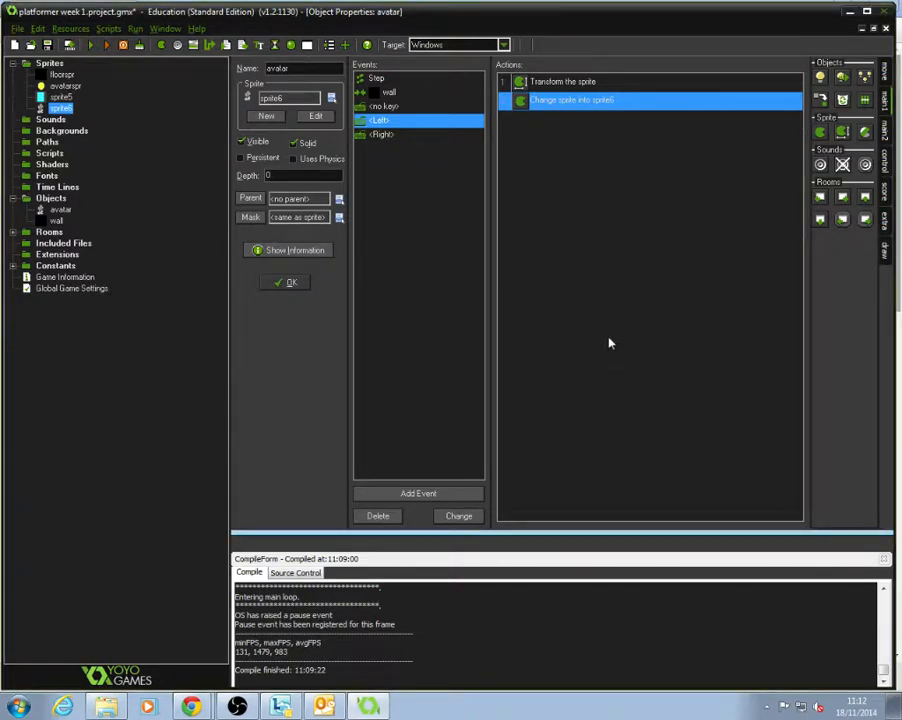
left_click(295, 285)
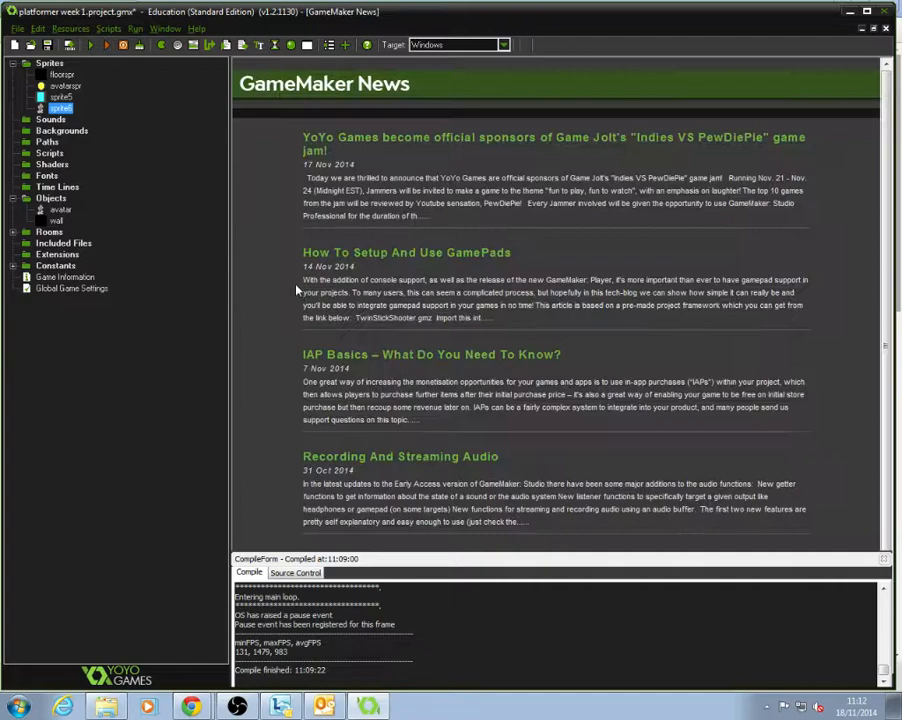
Run the game and test the avatar's animation by running right and left, standing still and jumping onto the raised block.
left_click(90, 46)
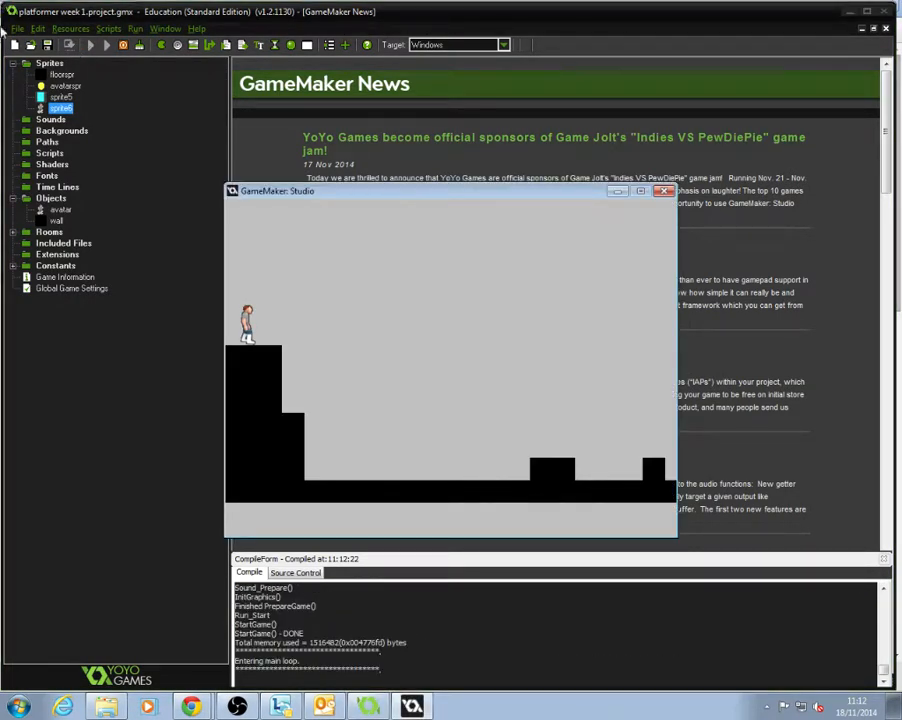
left_click_drag(466, 195, 490, 181)
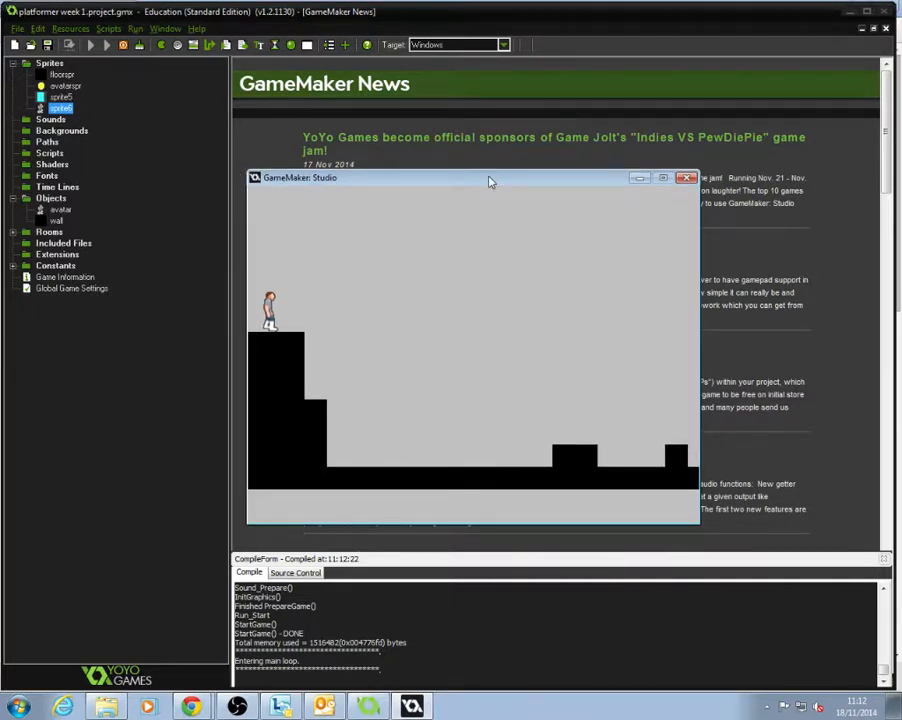
key("Right")
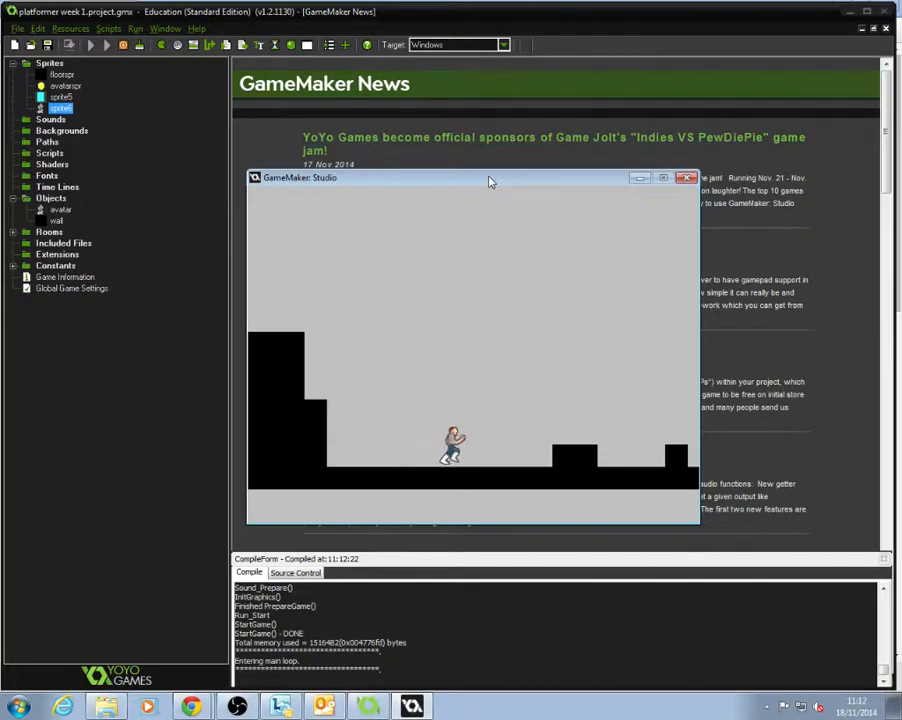
key("Right")
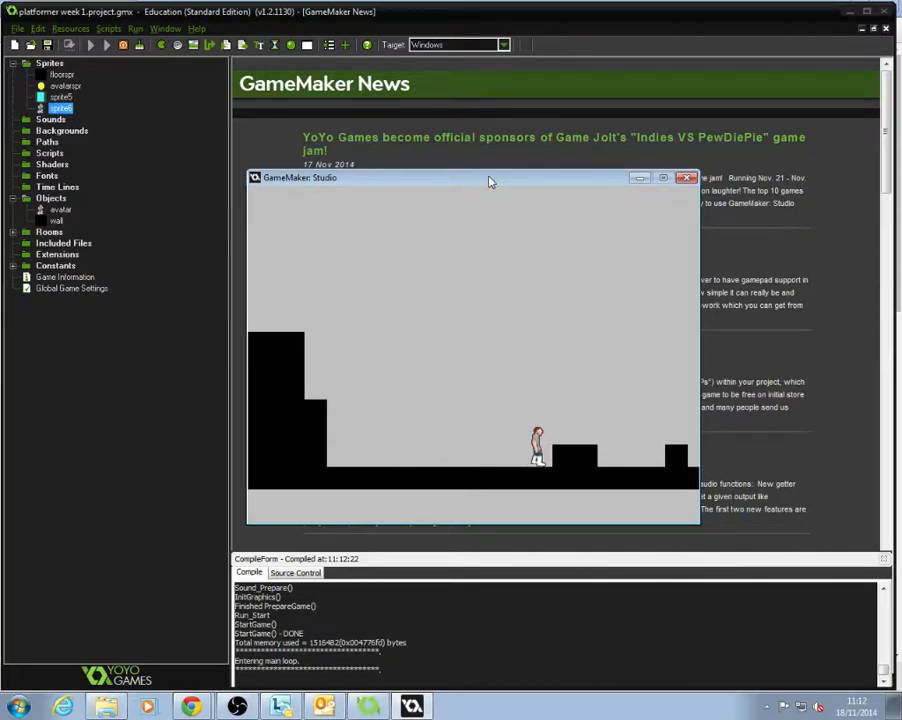
key("Left")
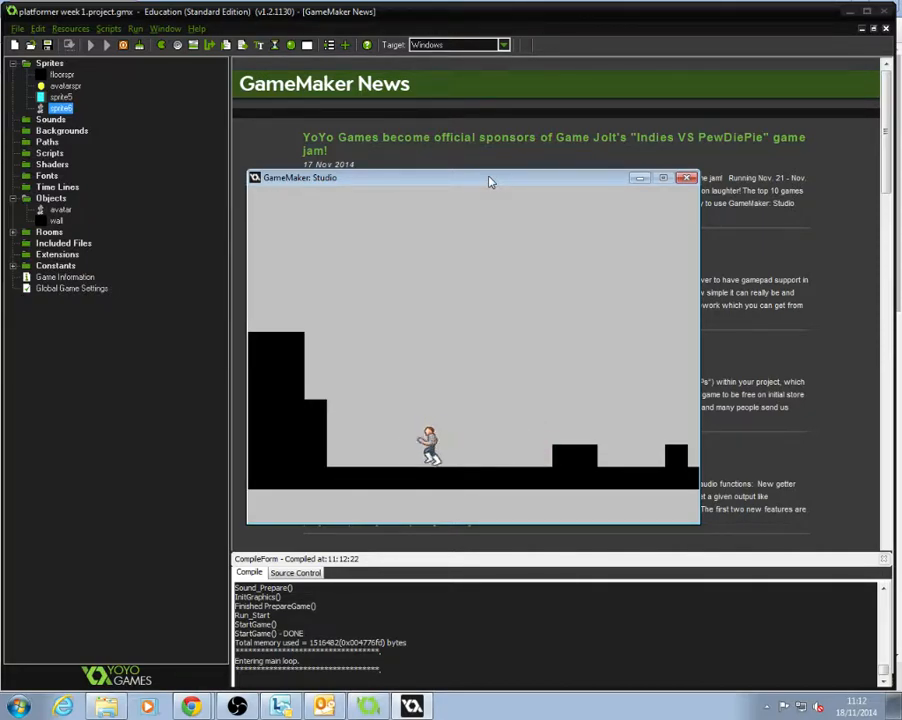
key("Right")
key("Up")
key("Right")
key("Up")
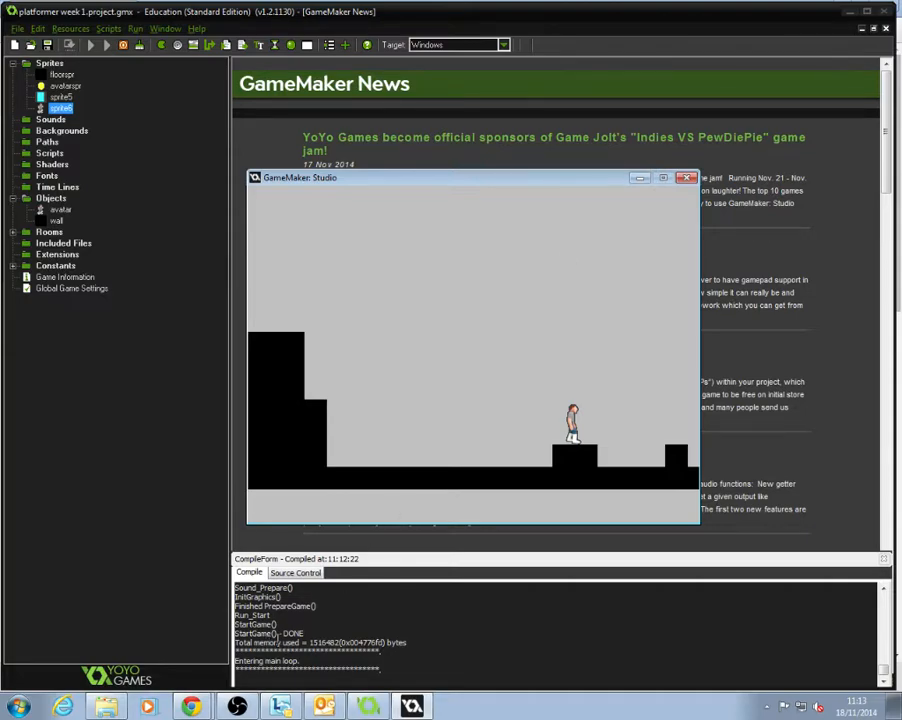
Switch to Chrome to view the running-character sprite sheet on the Stitches generator page.
left_click(204, 705)
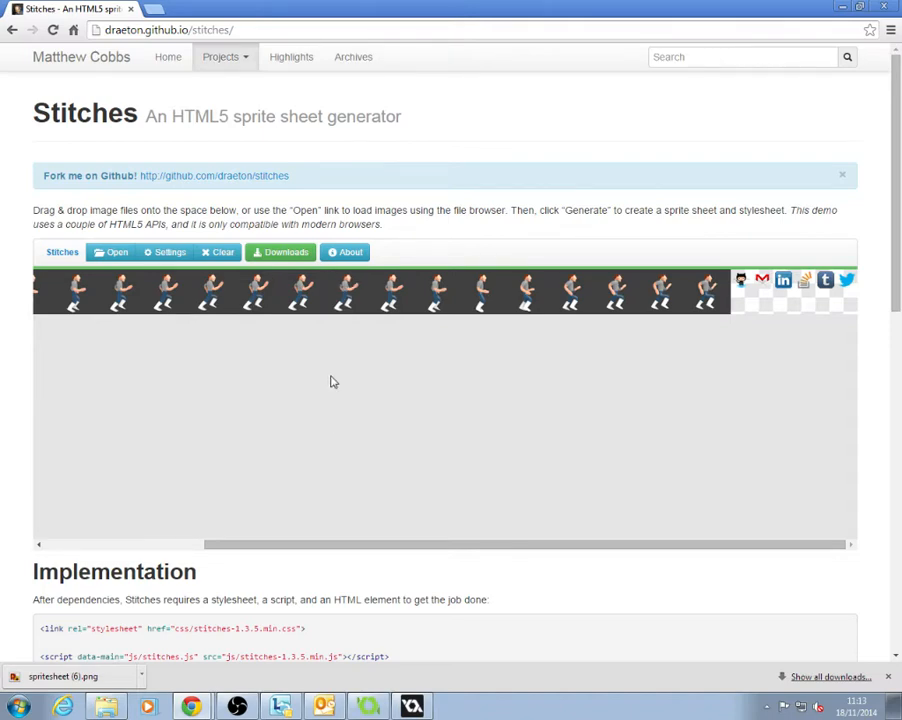
left_click(237, 707)
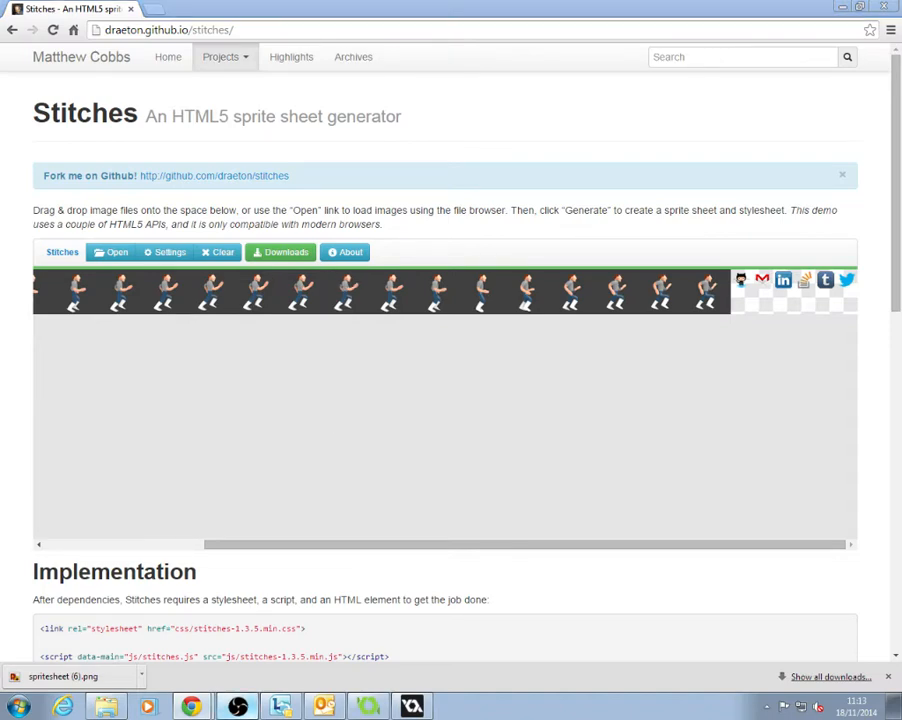